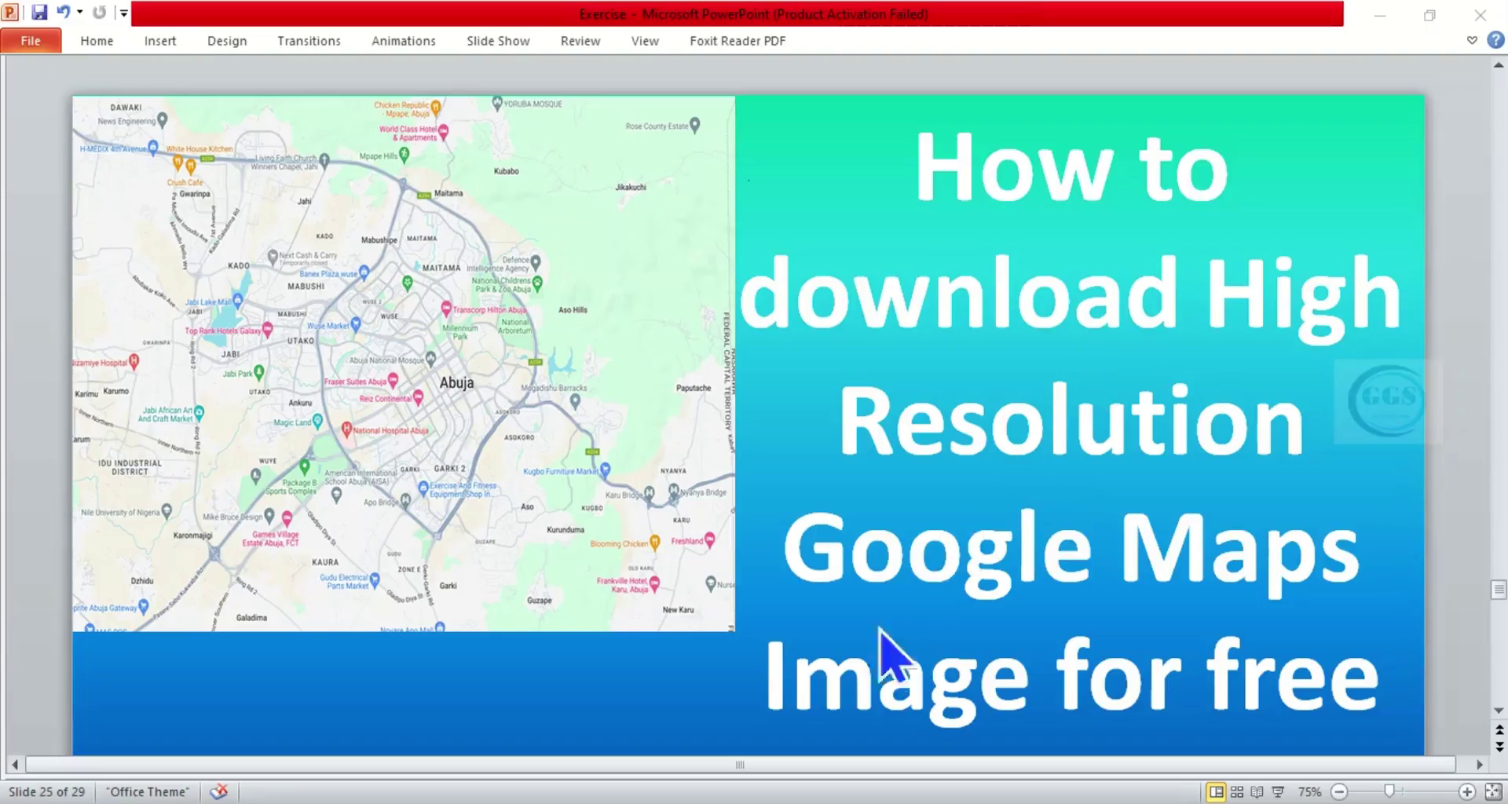
Minimize the PowerPoint title slide and bring Chrome with the YouTube channel page to the front.
left_click(1380, 16)
left_click(454, 731)
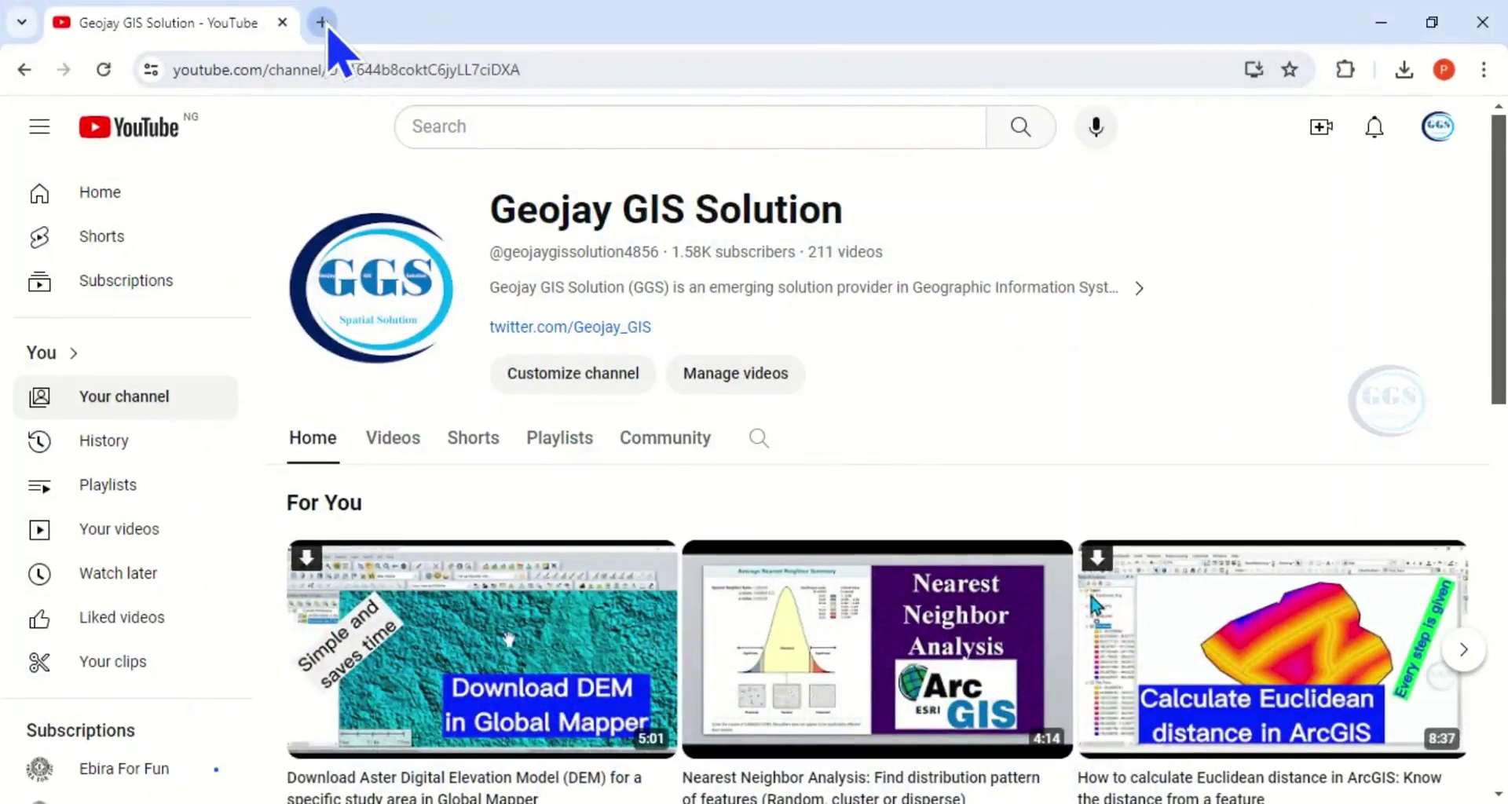
Search 'Google my maps' from a new Chrome tab to reach the My Maps home page.
left_click(326, 24)
left_click(324, 71)
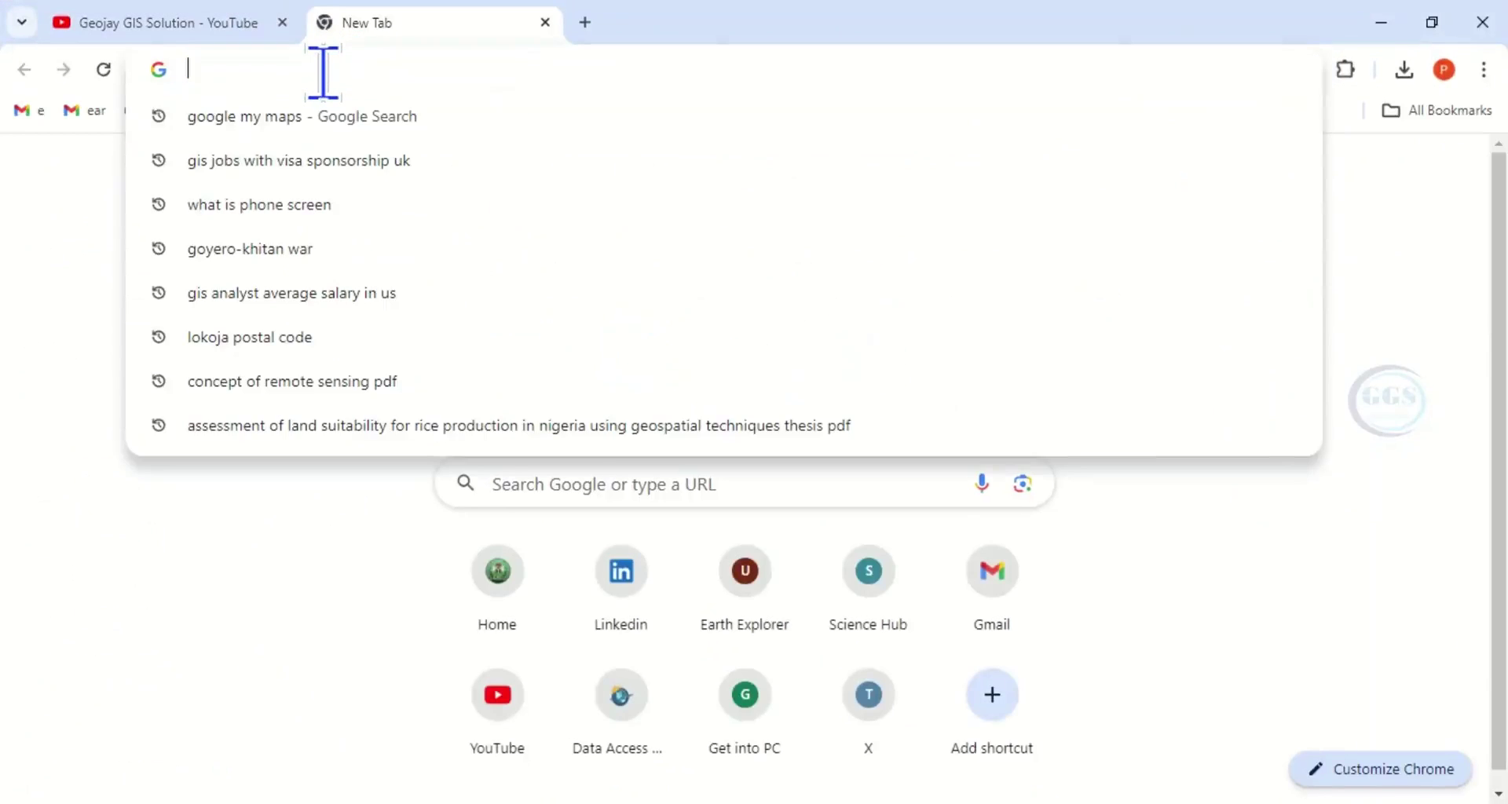
type("G")
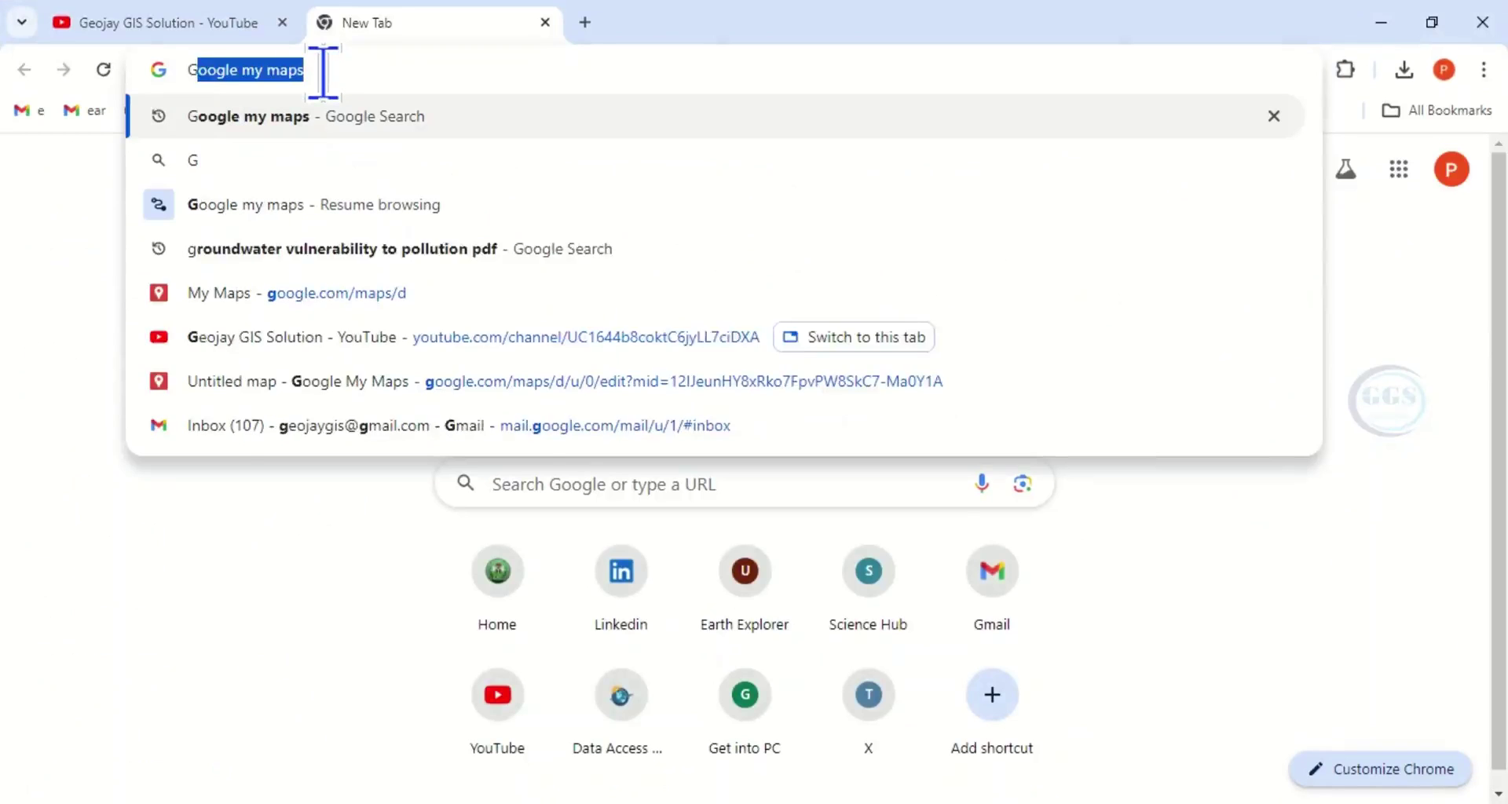
type("oogle")
key("Right")
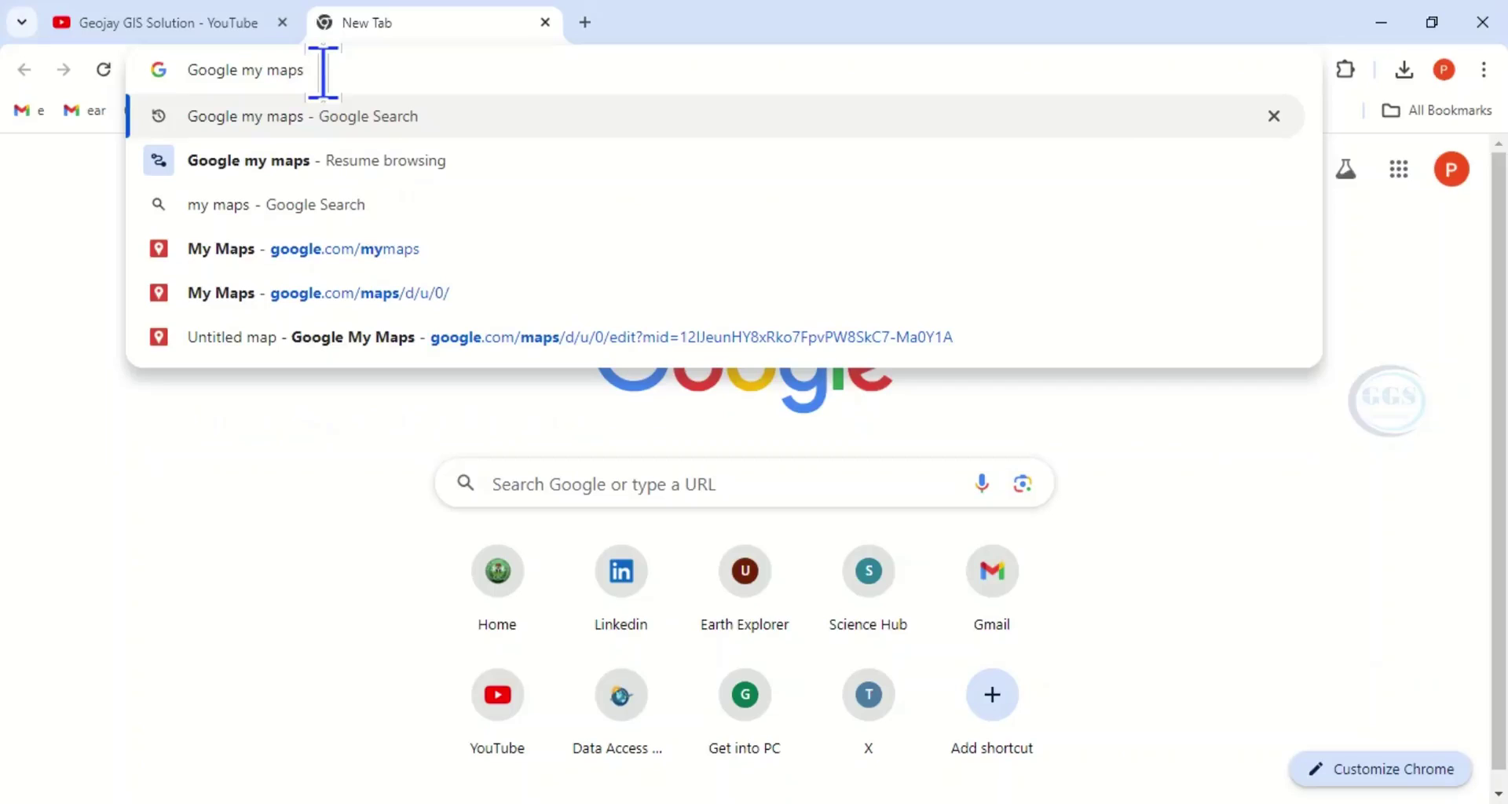
key("Return")
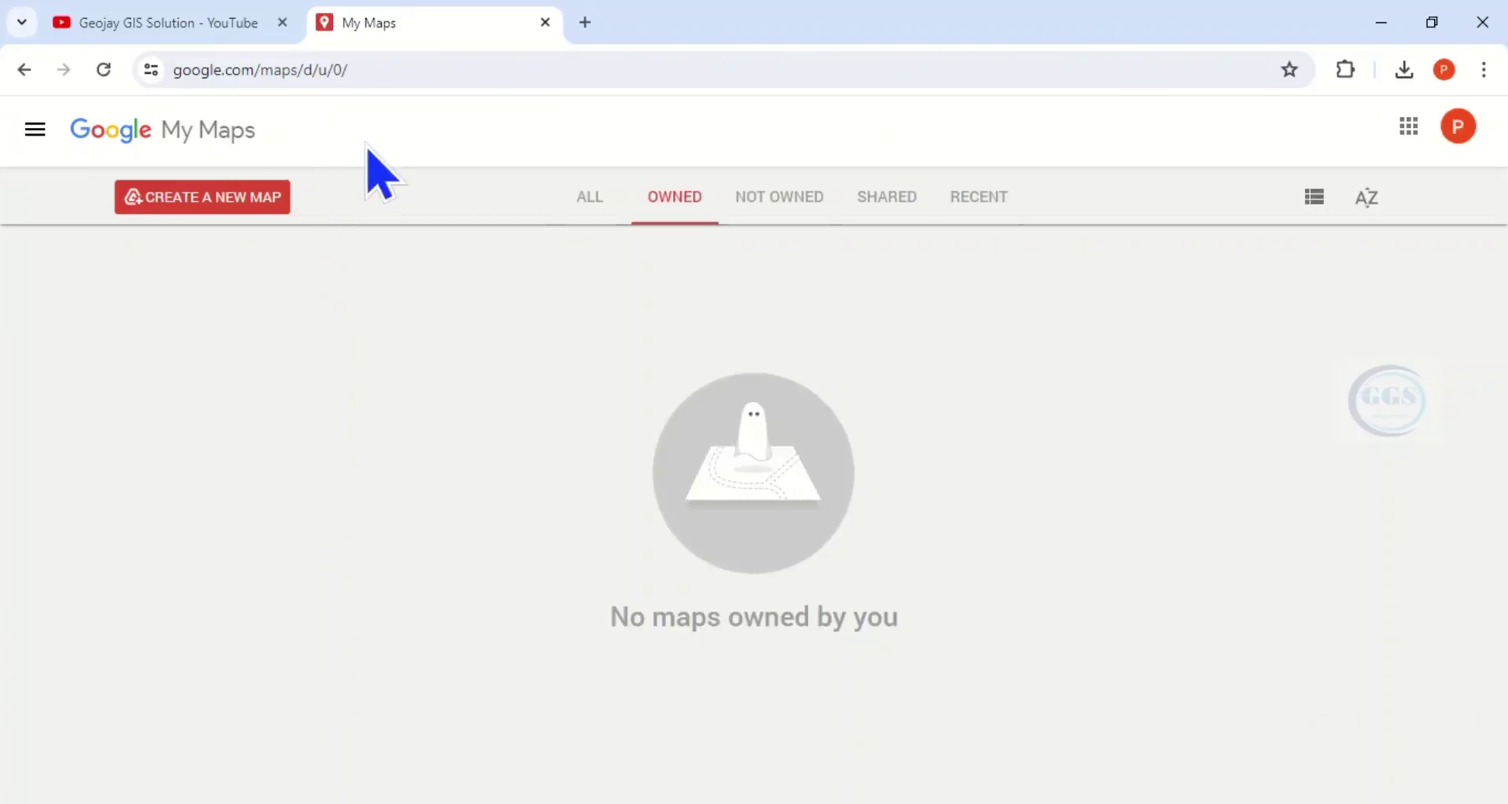
Create a new map and confirm the Drive notice, opening Untitled map over Nigeria.
left_click(232, 201)
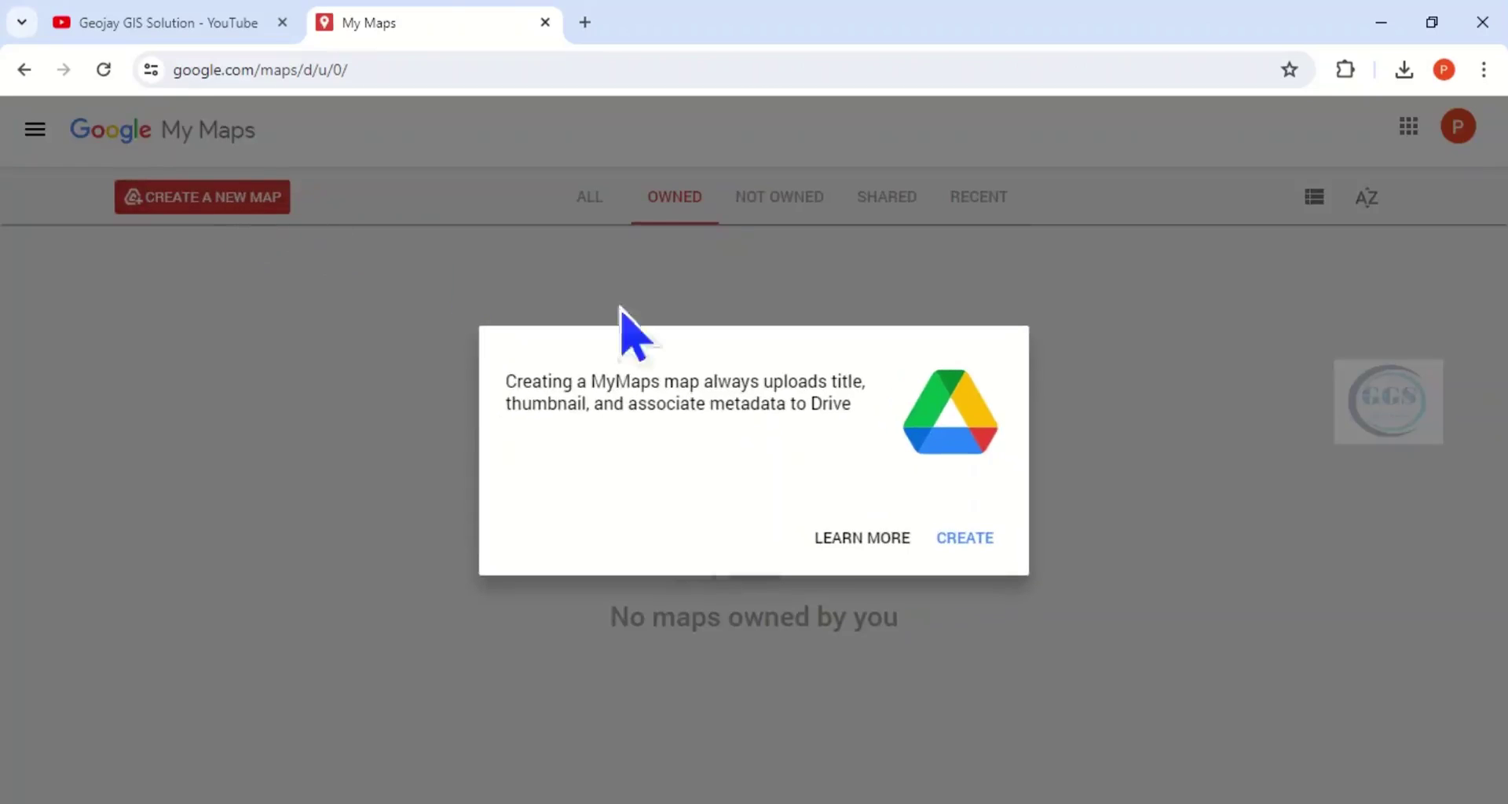
left_click(965, 538)
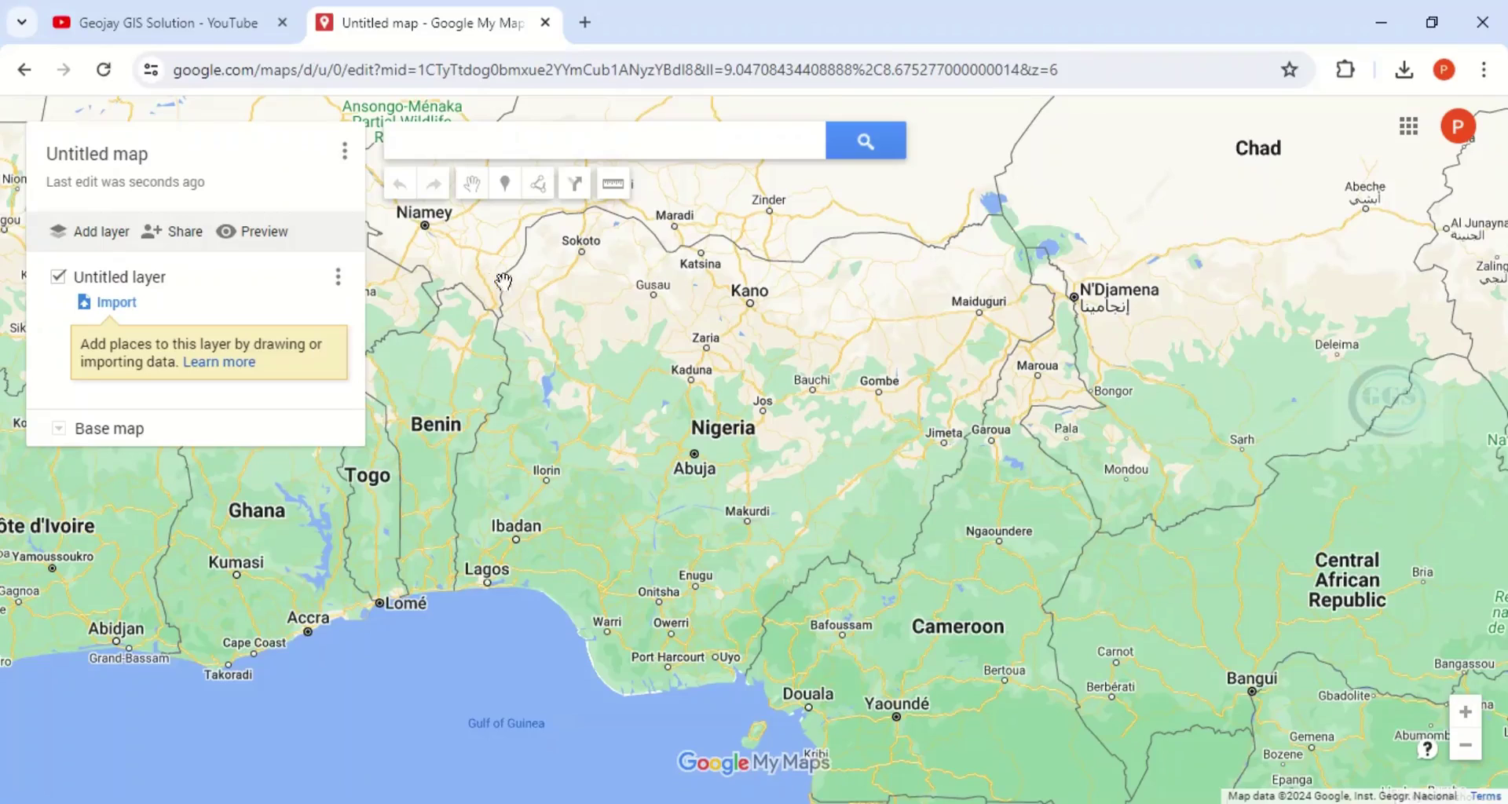
Change the map title from Untitled map to 'Asokoro map' and save it.
left_click(122, 156)
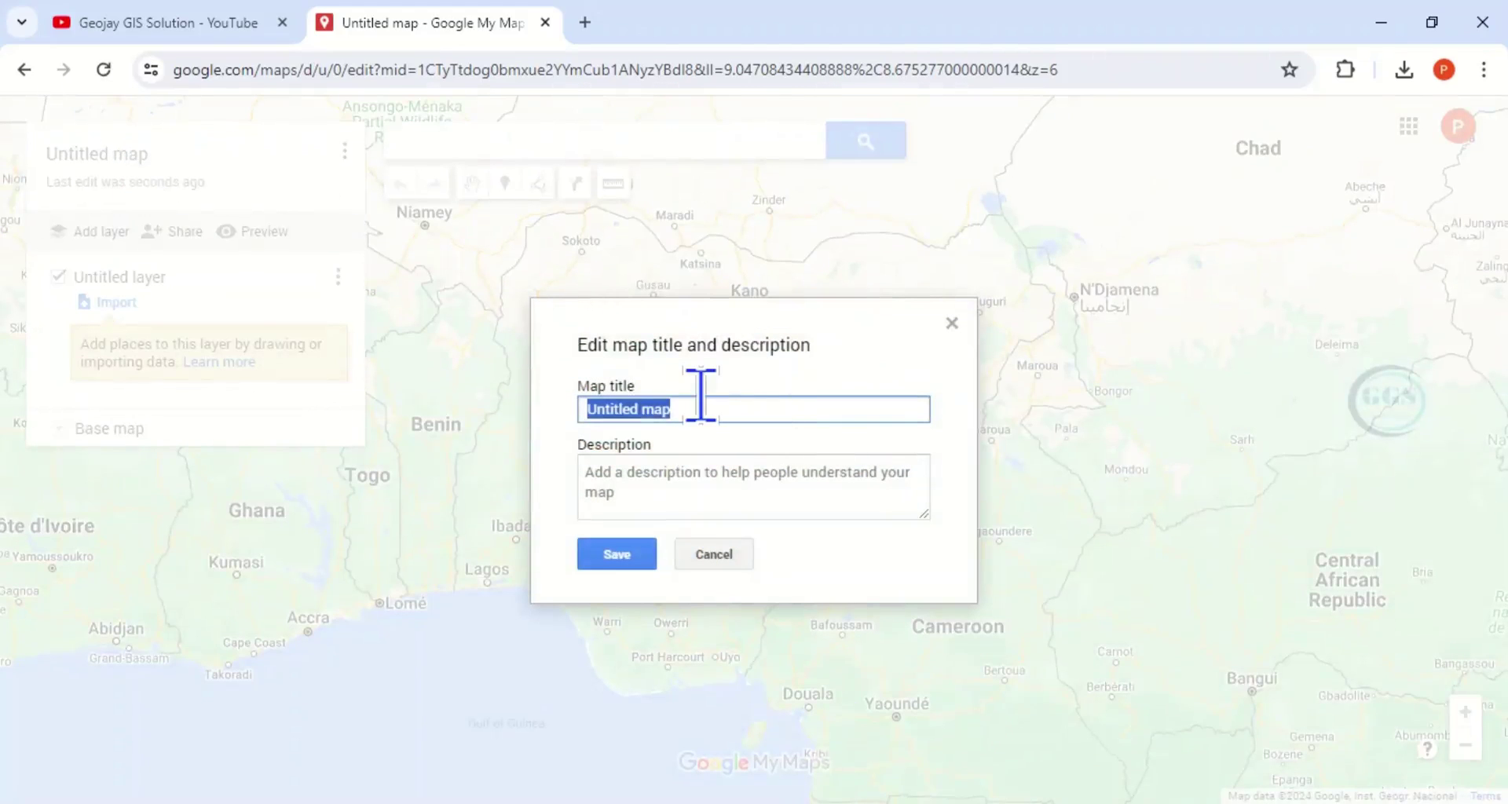
type("Asokoro")
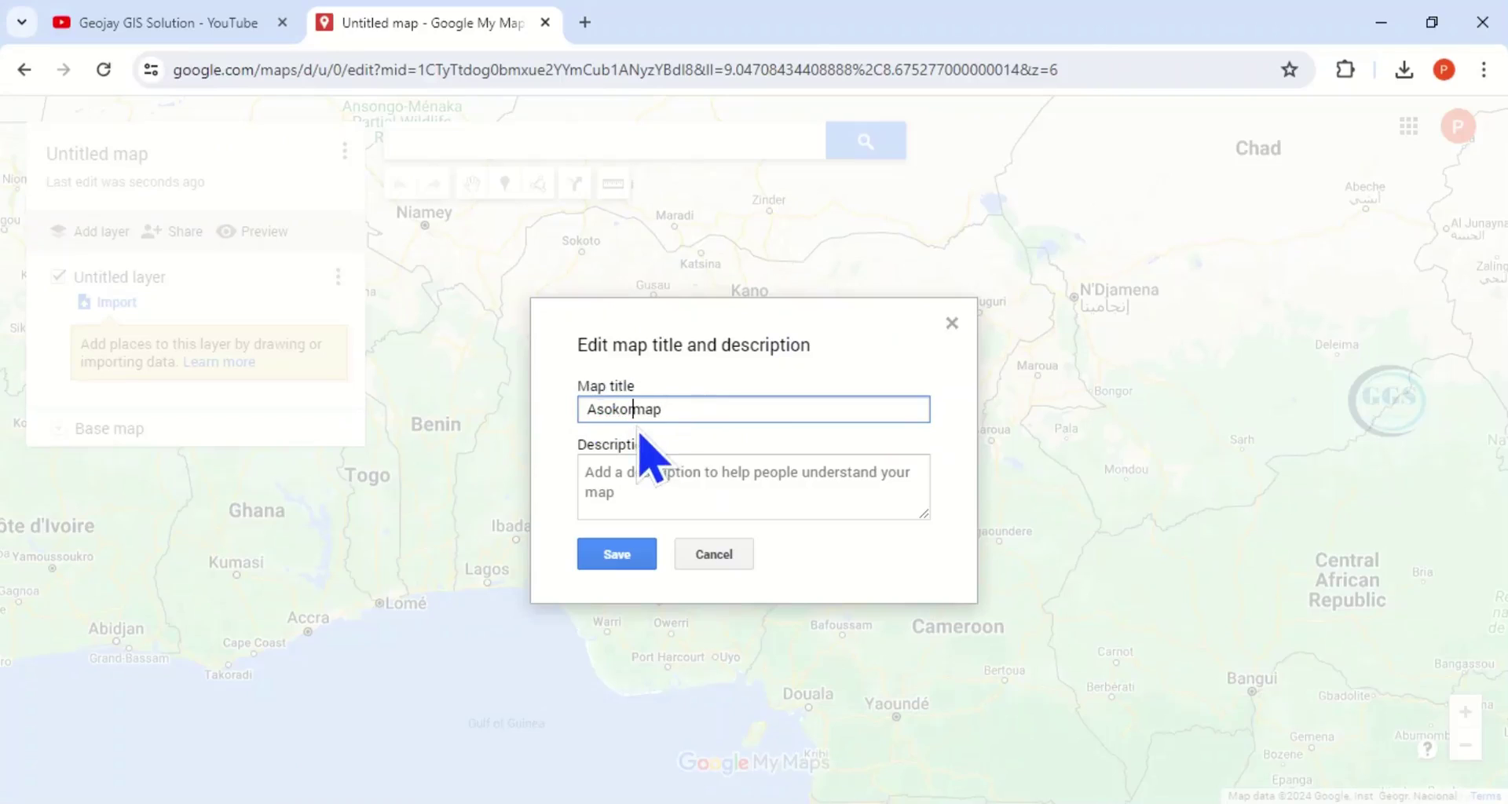
left_click(627, 559)
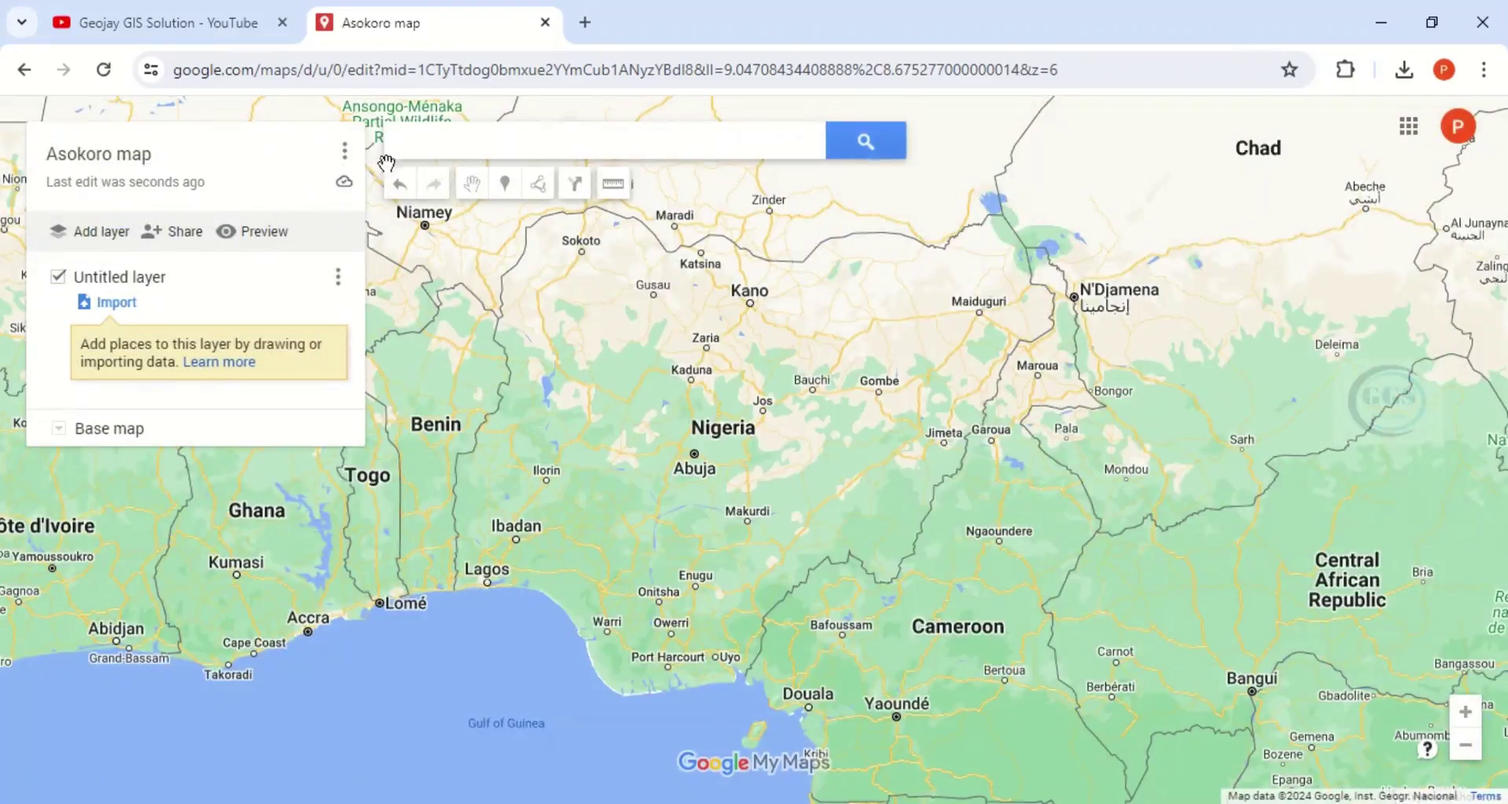
Search for 'Asokoro', pick Asokoro Abuja, and pan to show more of central Abuja.
left_click(442, 143)
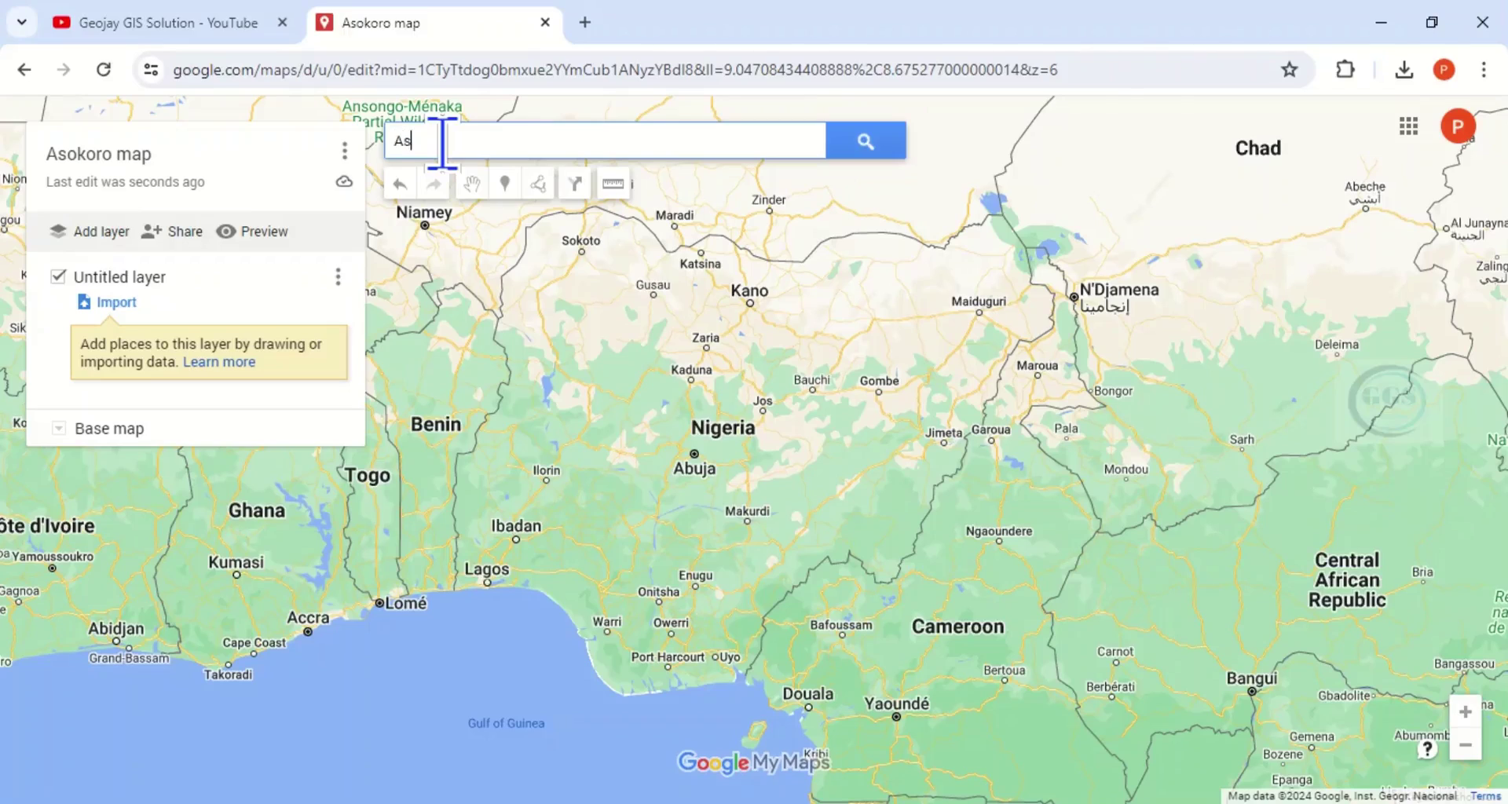
type("Asokoro")
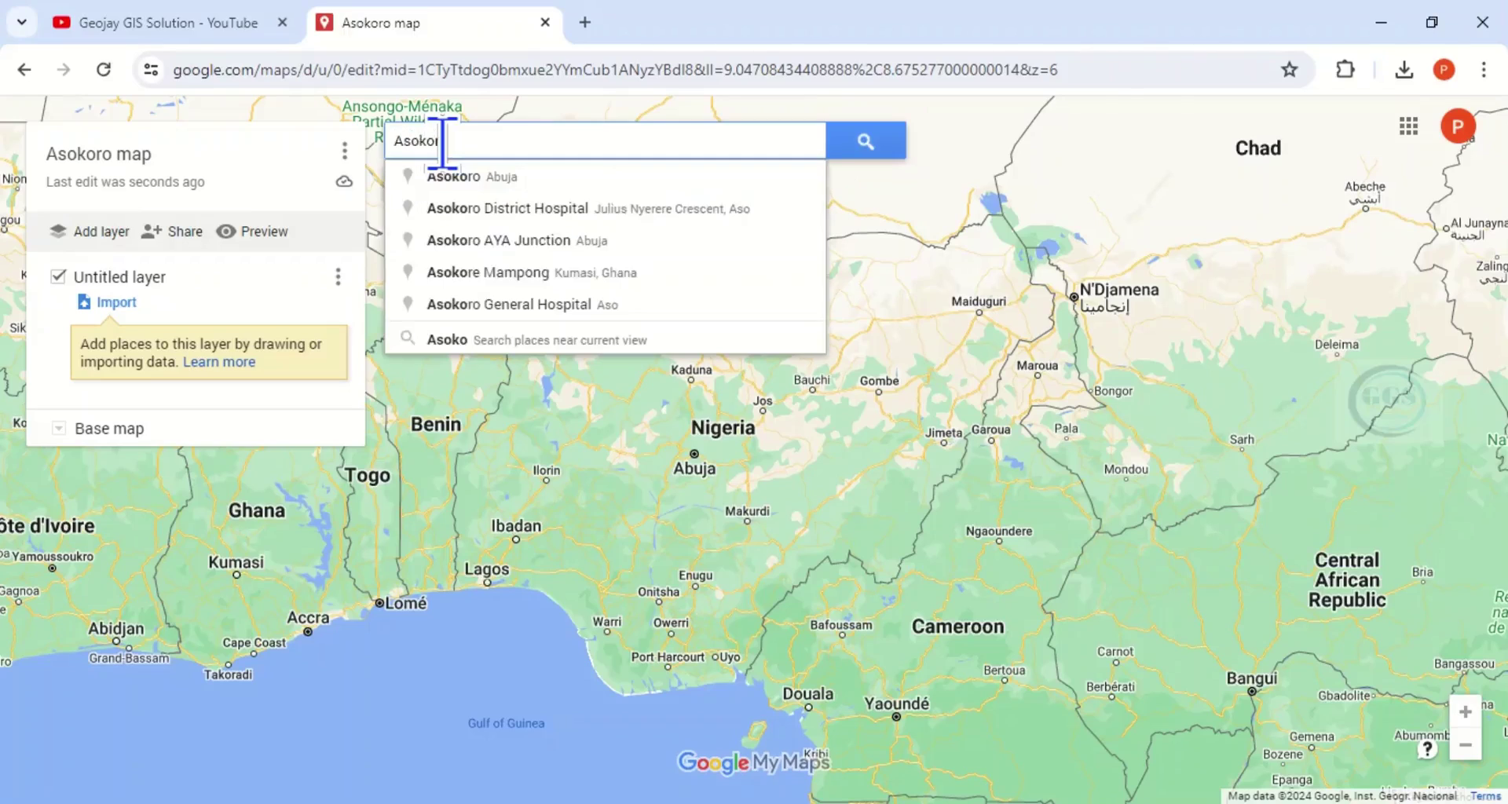
left_click(475, 182)
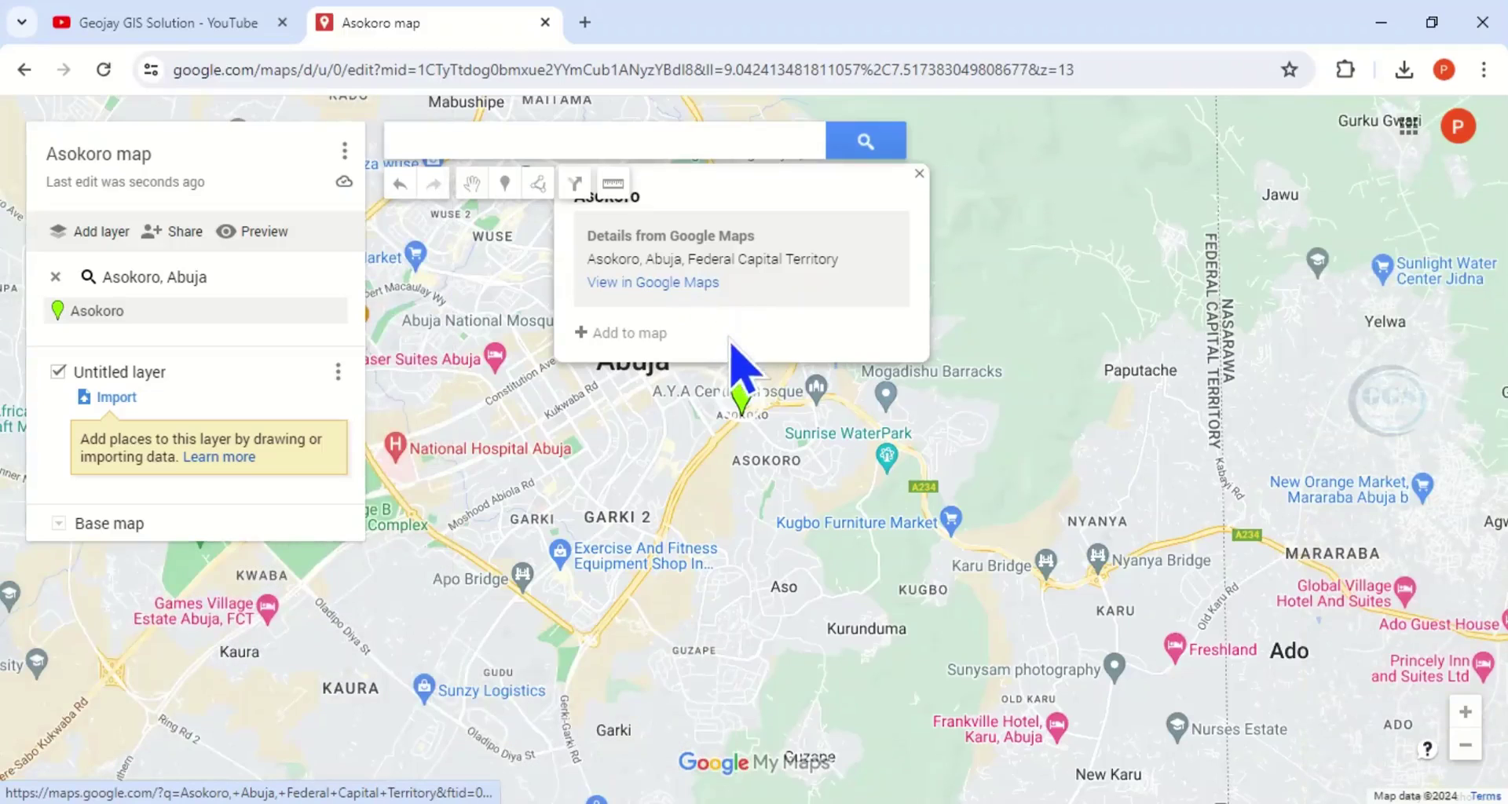
left_click_drag(648, 436, 808, 574)
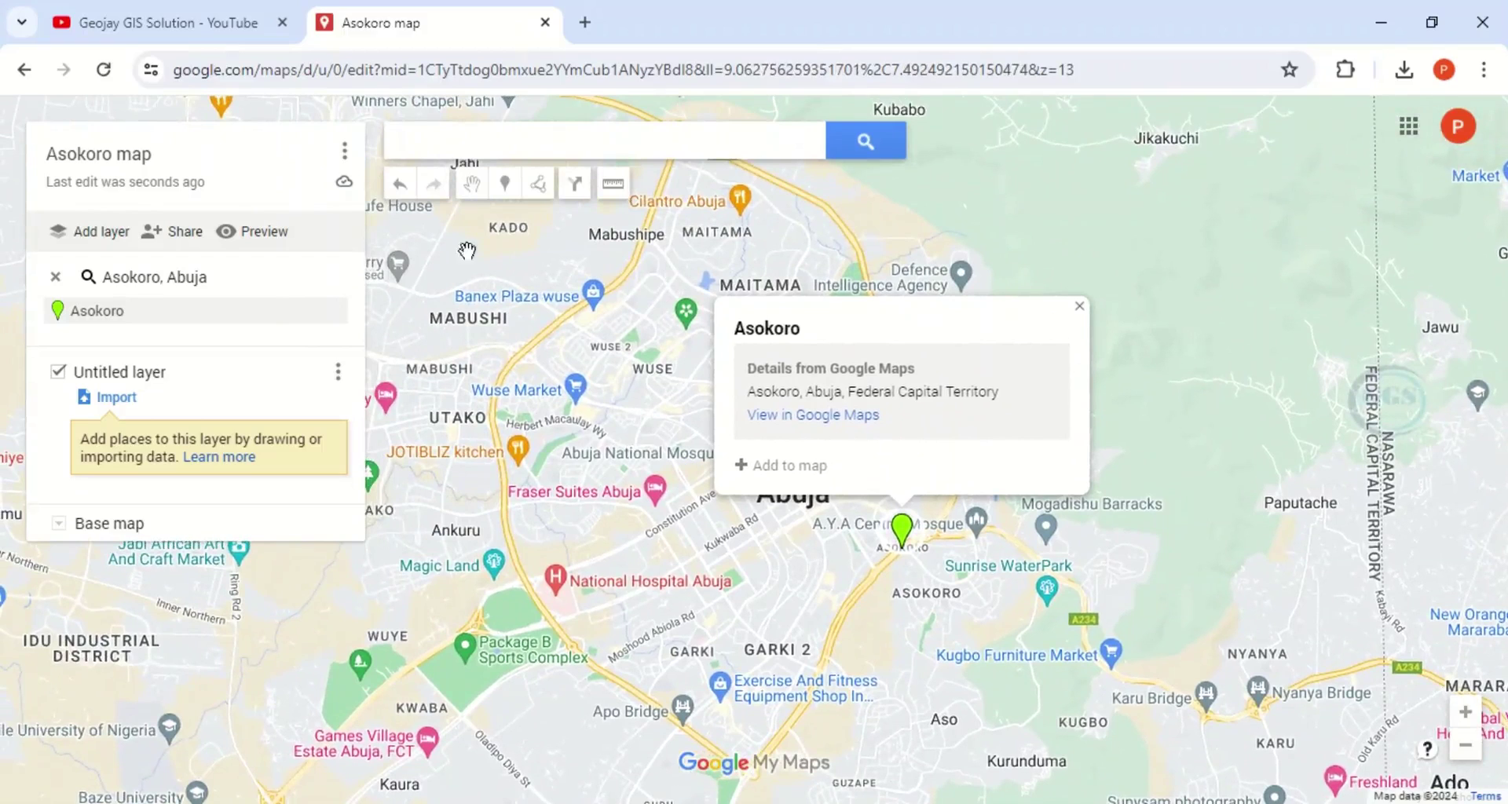
Print the Asokoro map on A3 paper in landscape orientation as an image.
left_click(344, 149)
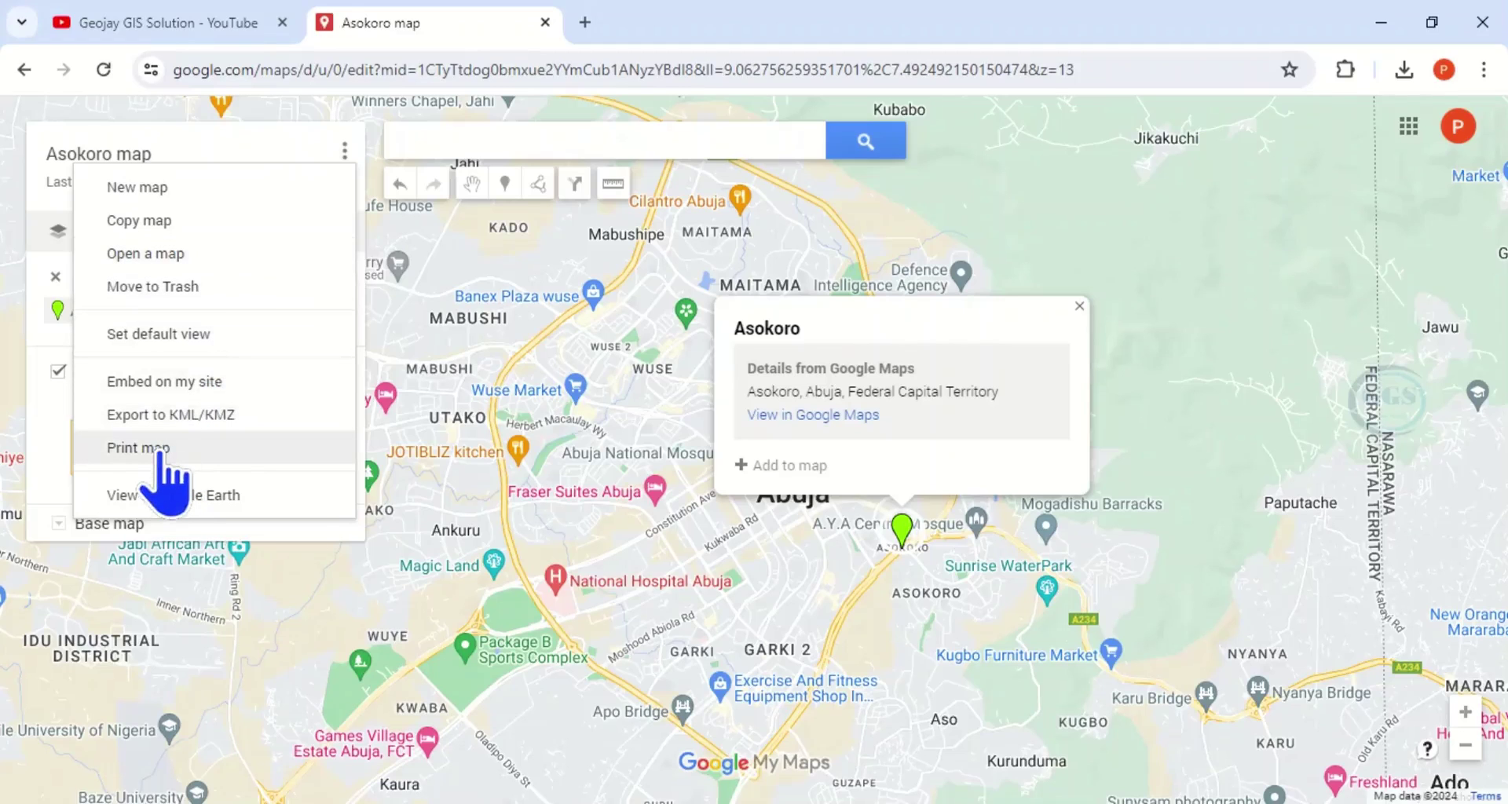
left_click(142, 448)
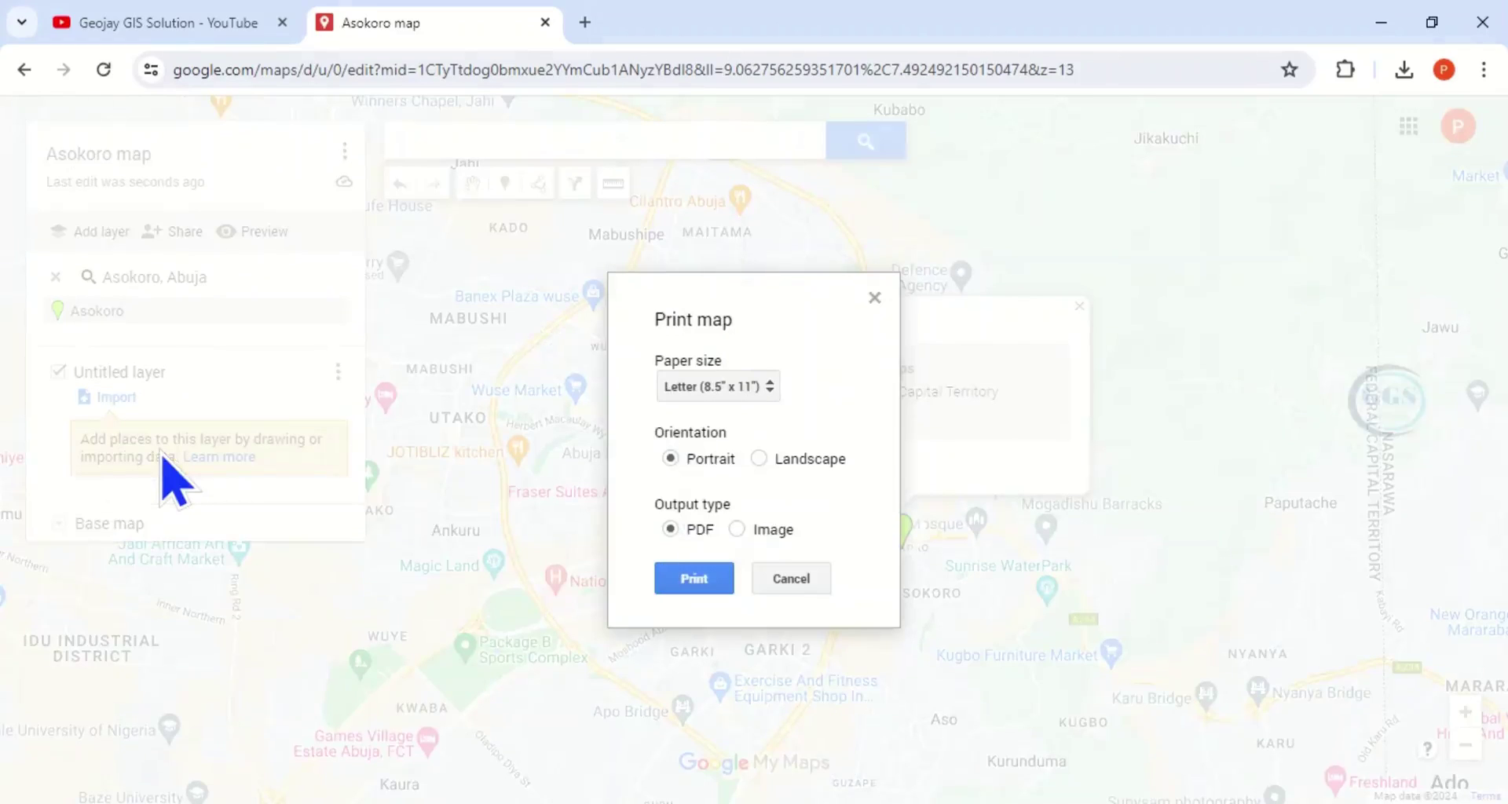
left_click(772, 397)
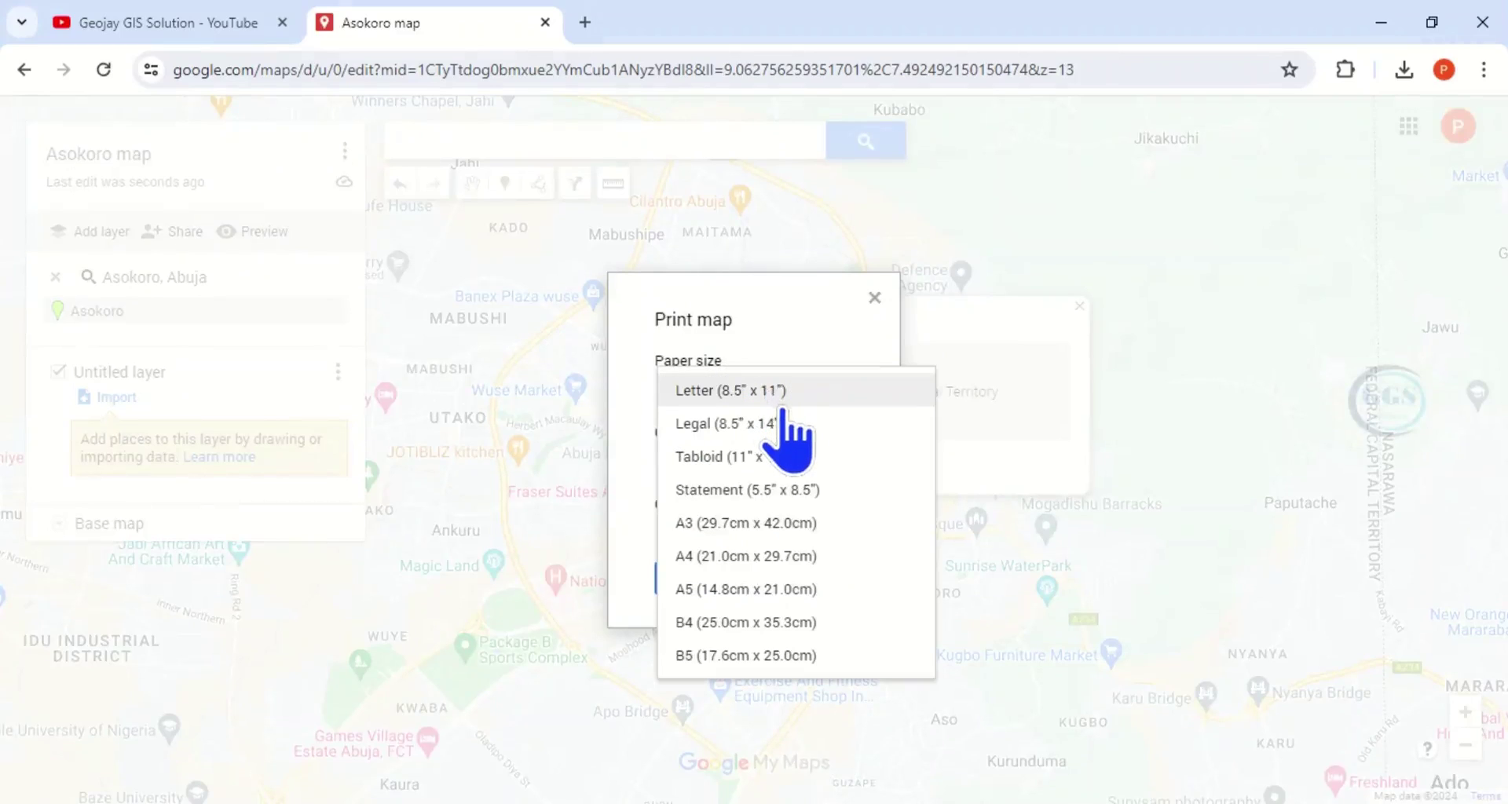
left_click(730, 525)
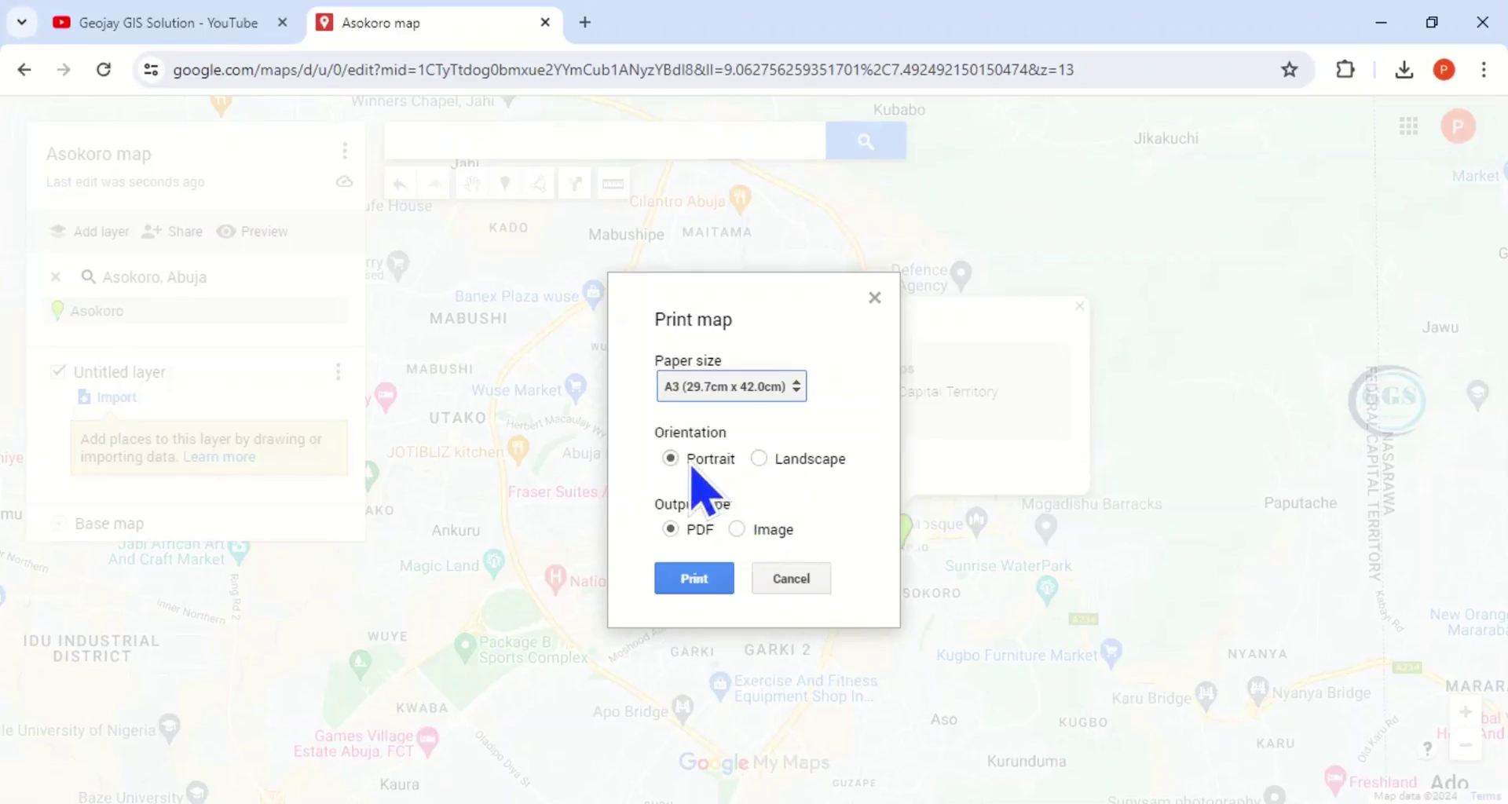
left_click(760, 461)
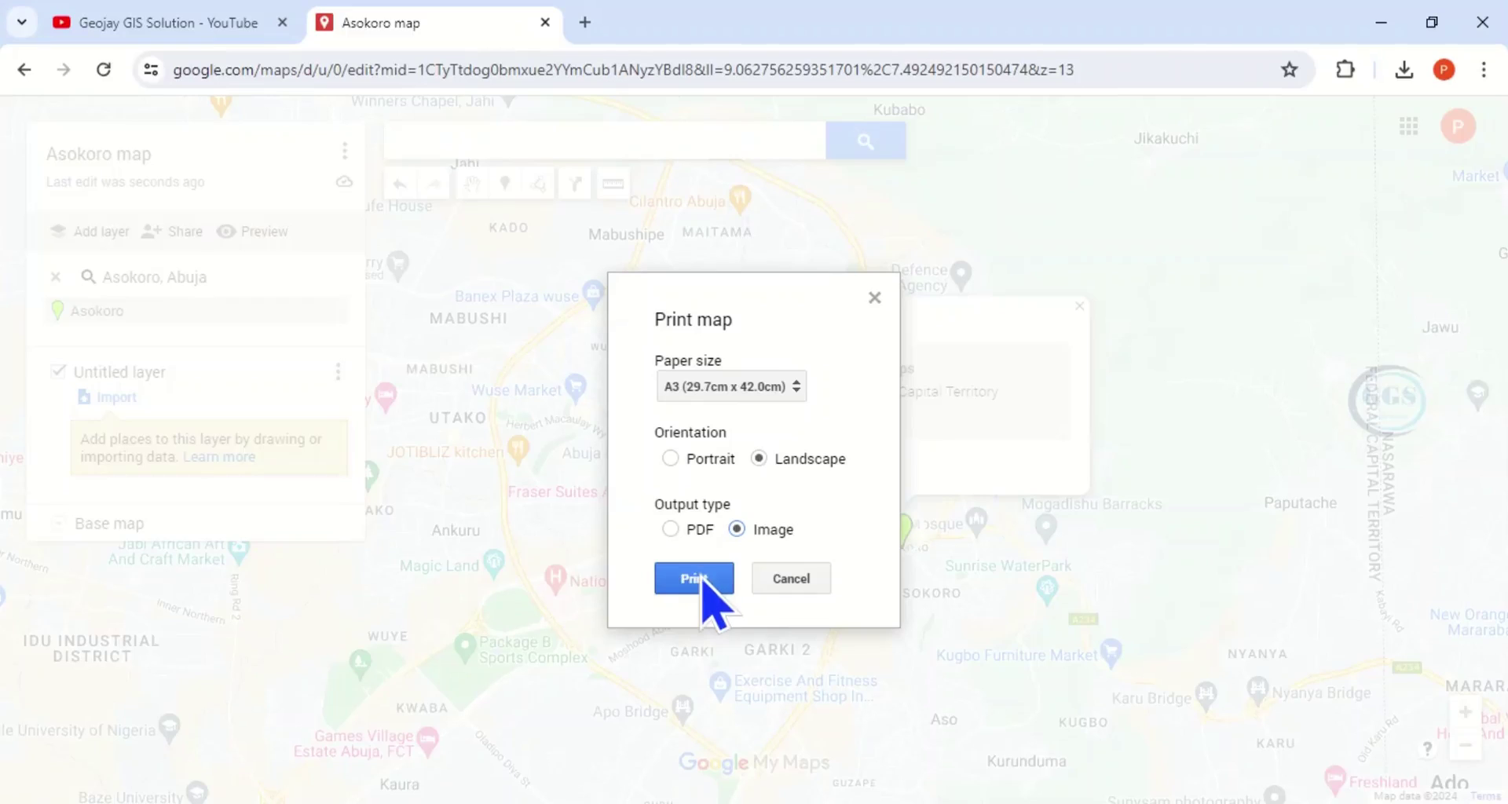
left_click(695, 579)
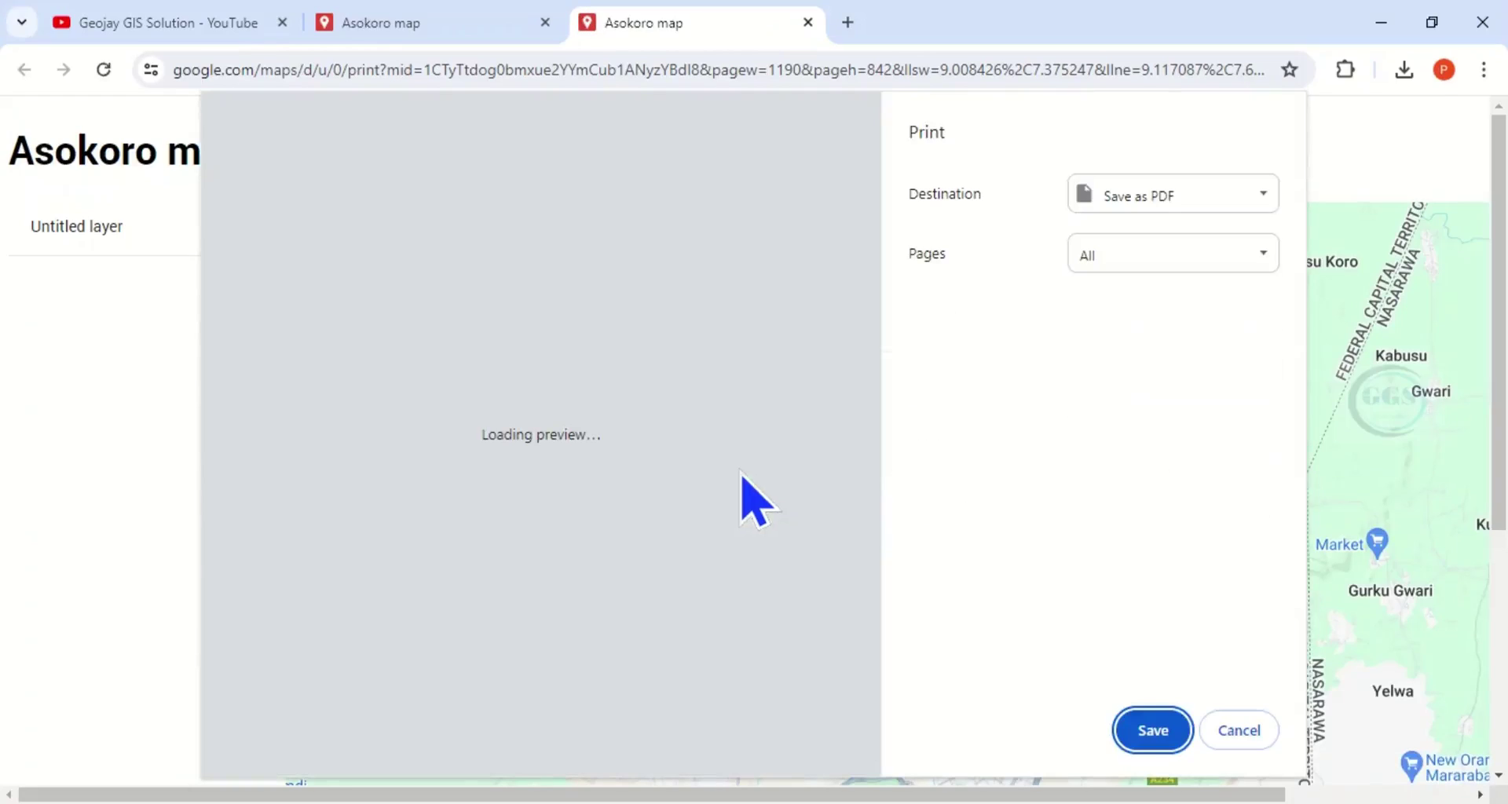
Cancel Chrome's print preview, keeping the full-page Asokoro map view open.
left_click(1240, 731)
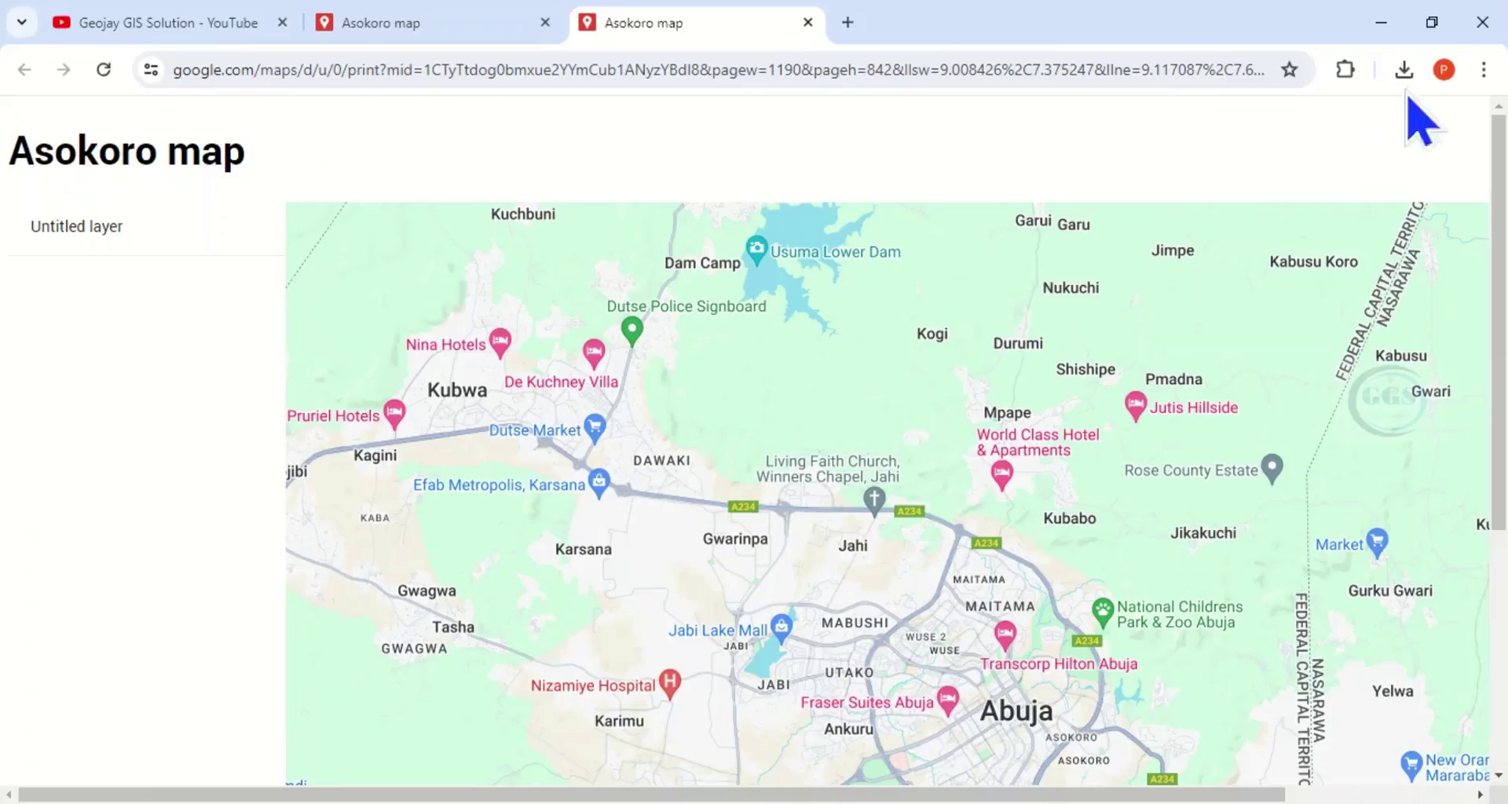
Save the Asokoro map image to the desktop as mapImage JPG, then minimize Chrome.
left_click(1434, 25)
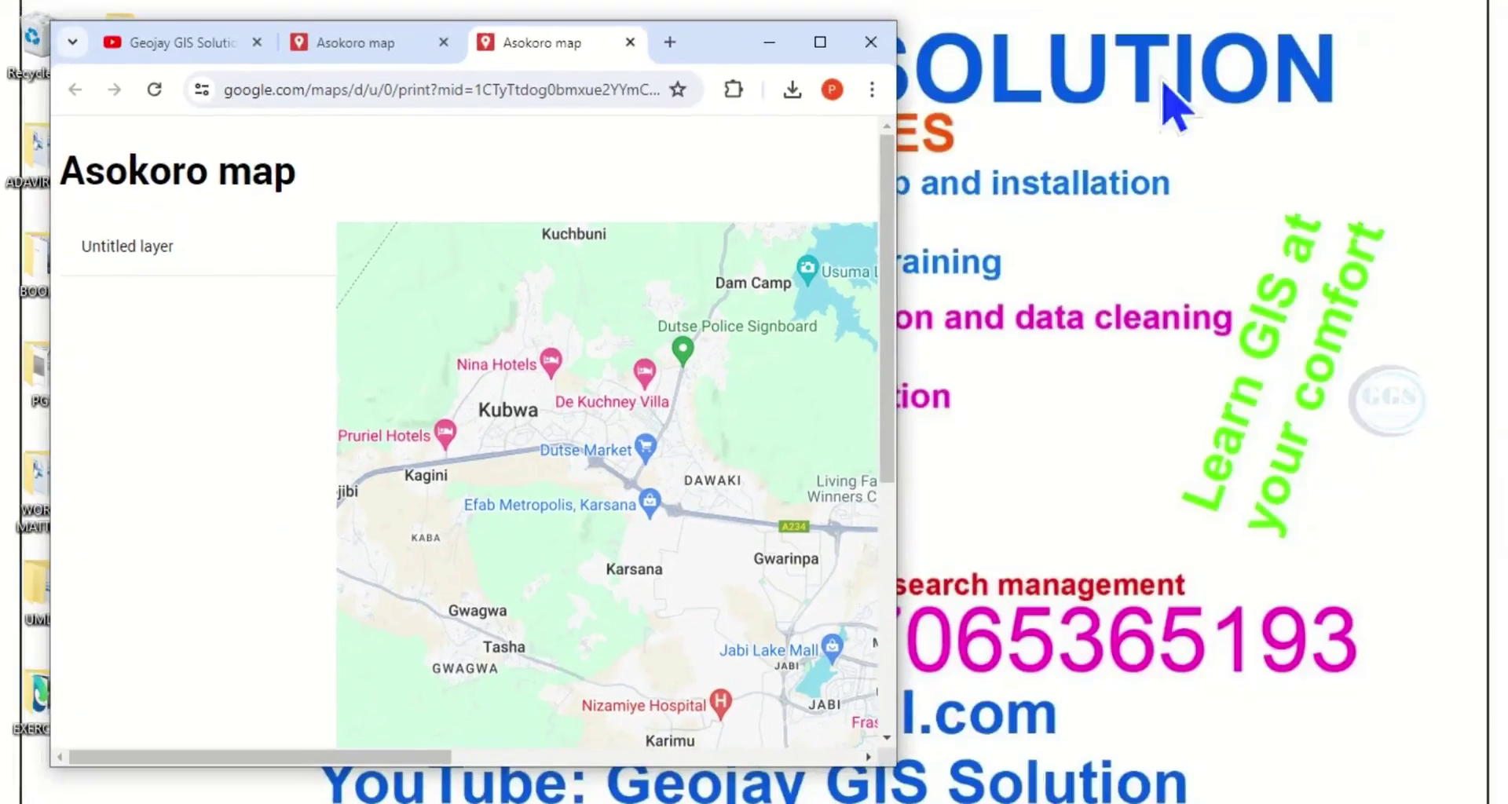
left_click_drag(698, 46, 1095, 57)
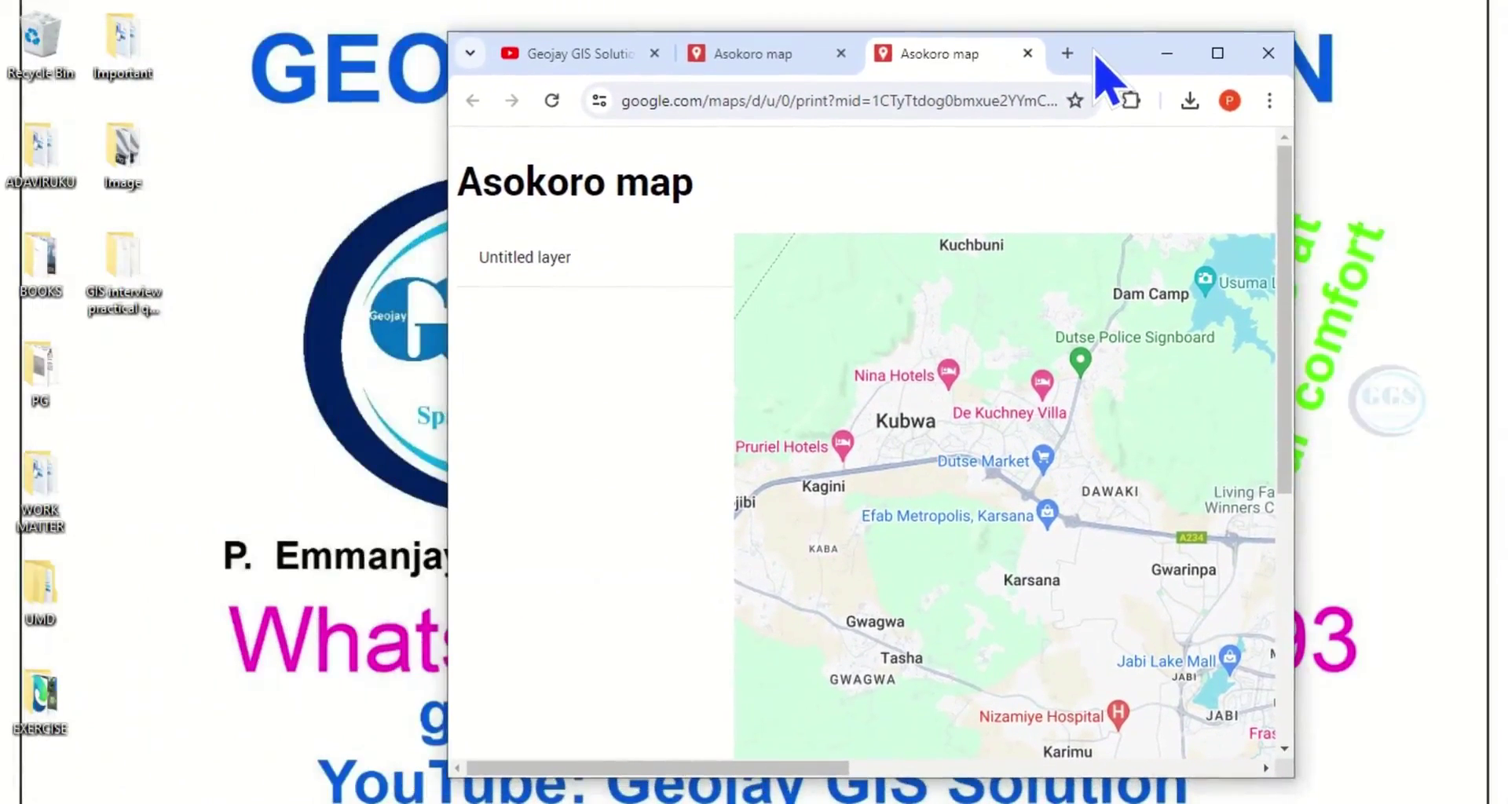
right_click(987, 310)
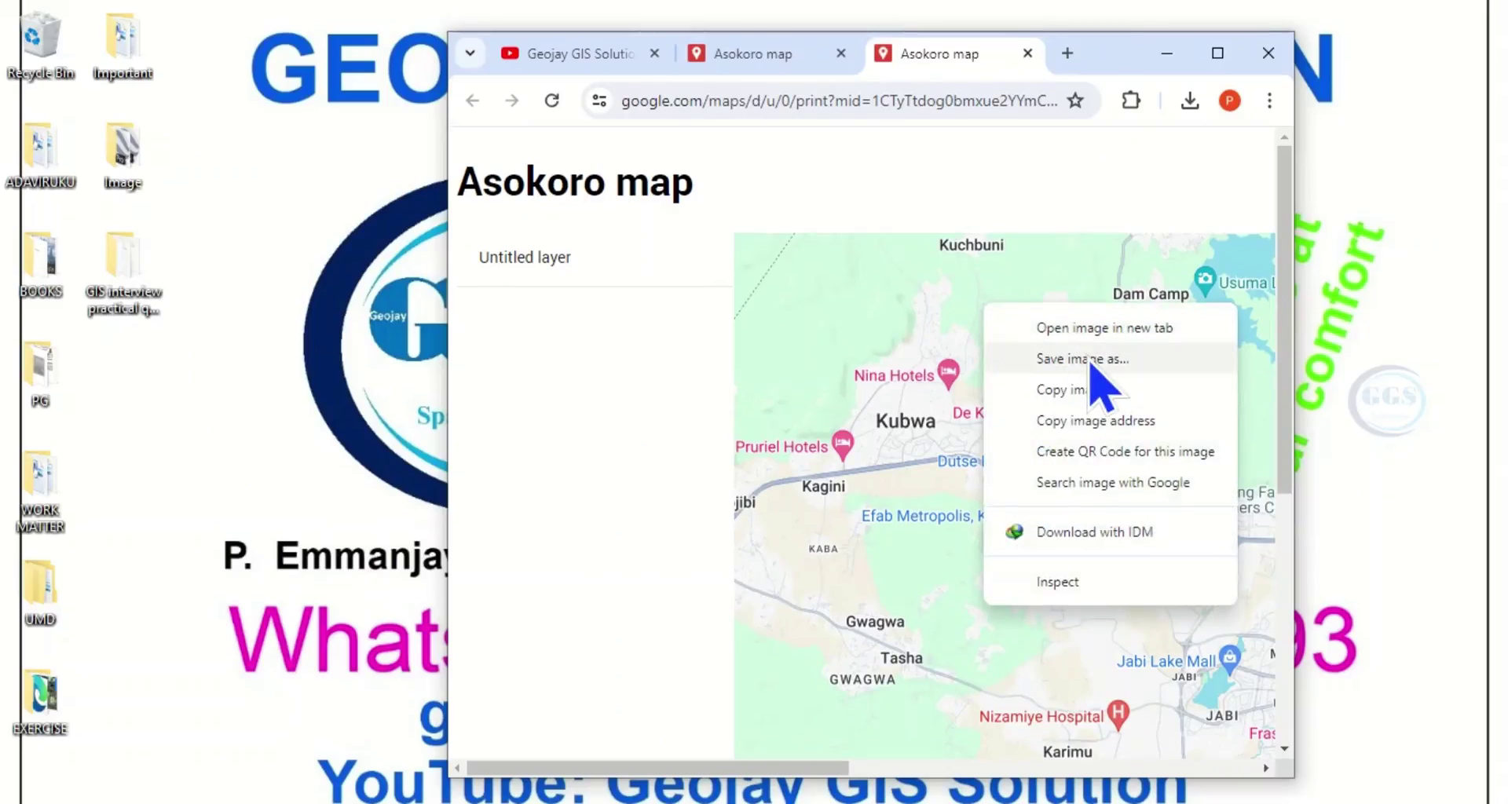
left_click(852, 330)
left_click_drag(852, 330, 211, 372)
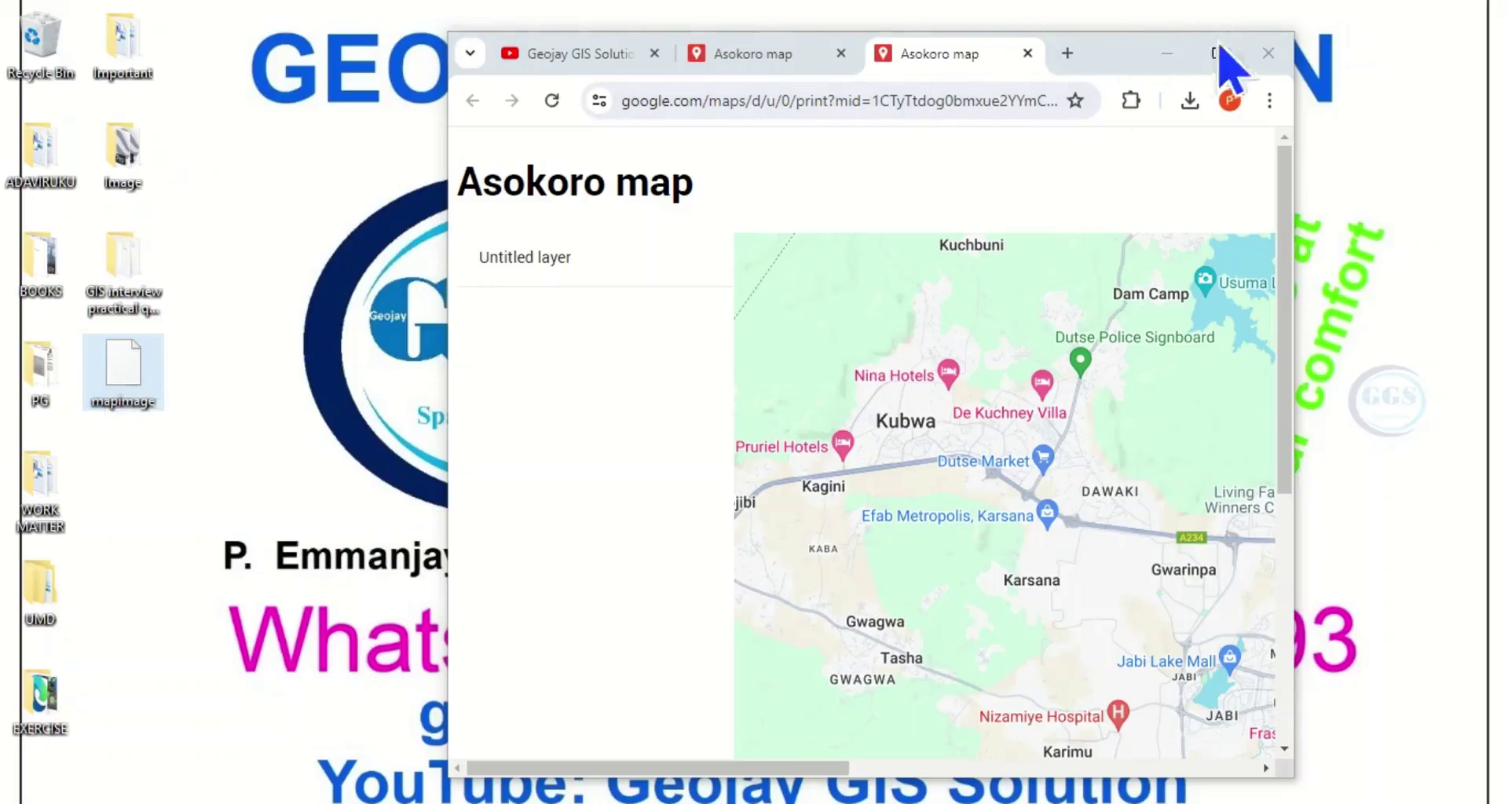
left_click(1167, 55)
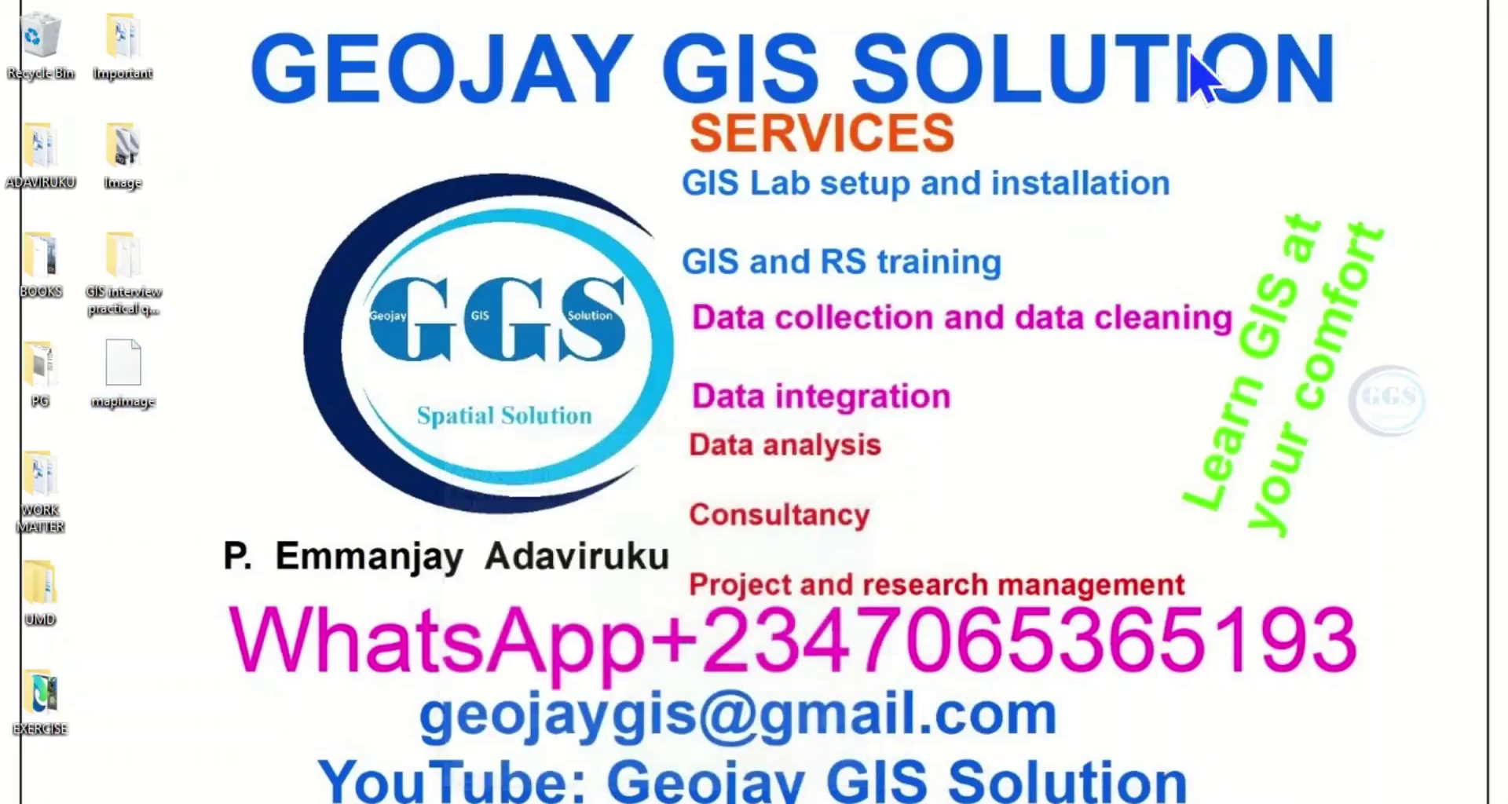
Open mapimage.jpg in Photos and zoom in and out to inspect Abuja and Asokoro.
double_click(127, 382)
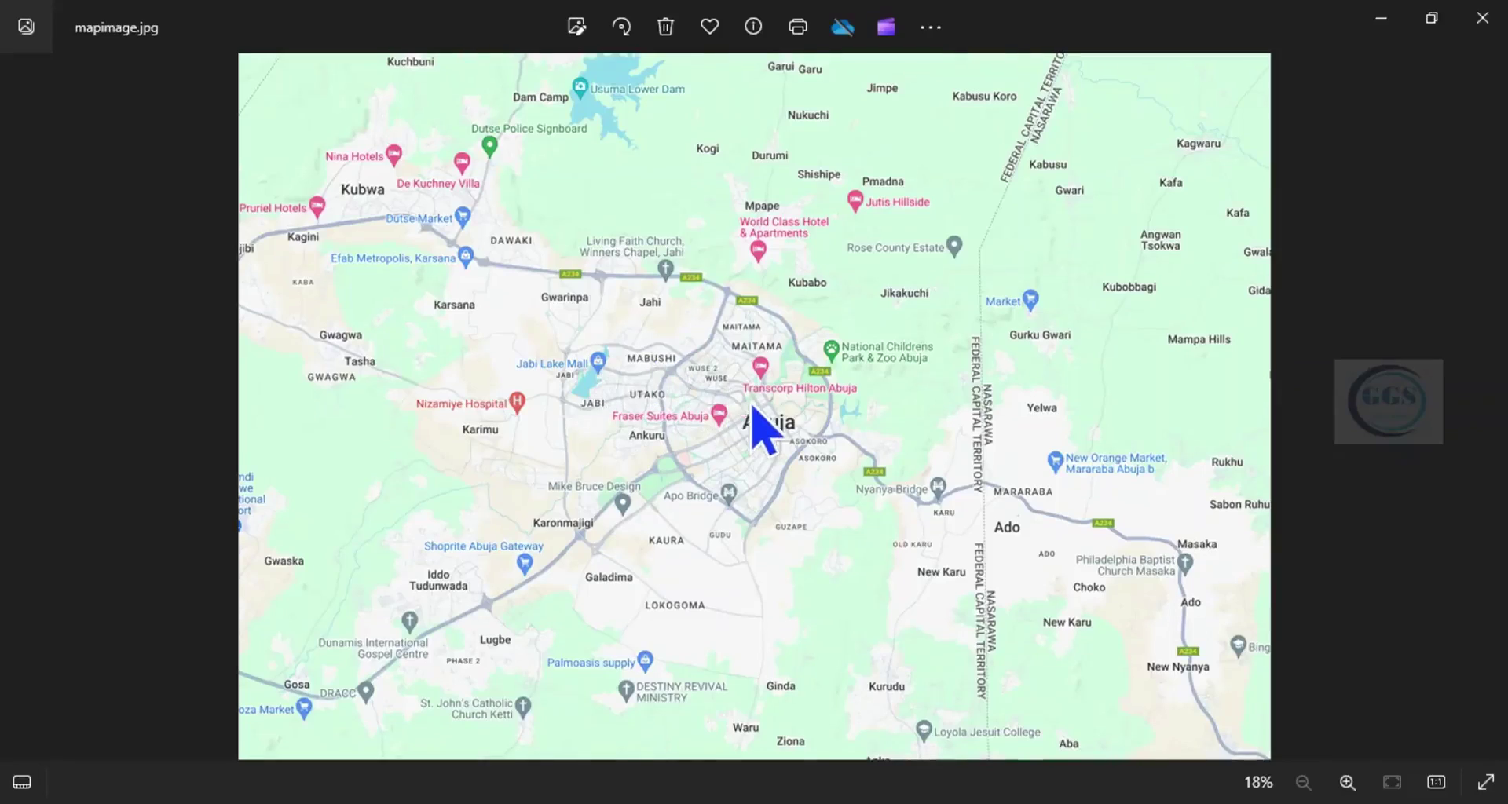
scroll(754, 408, "up", 5)
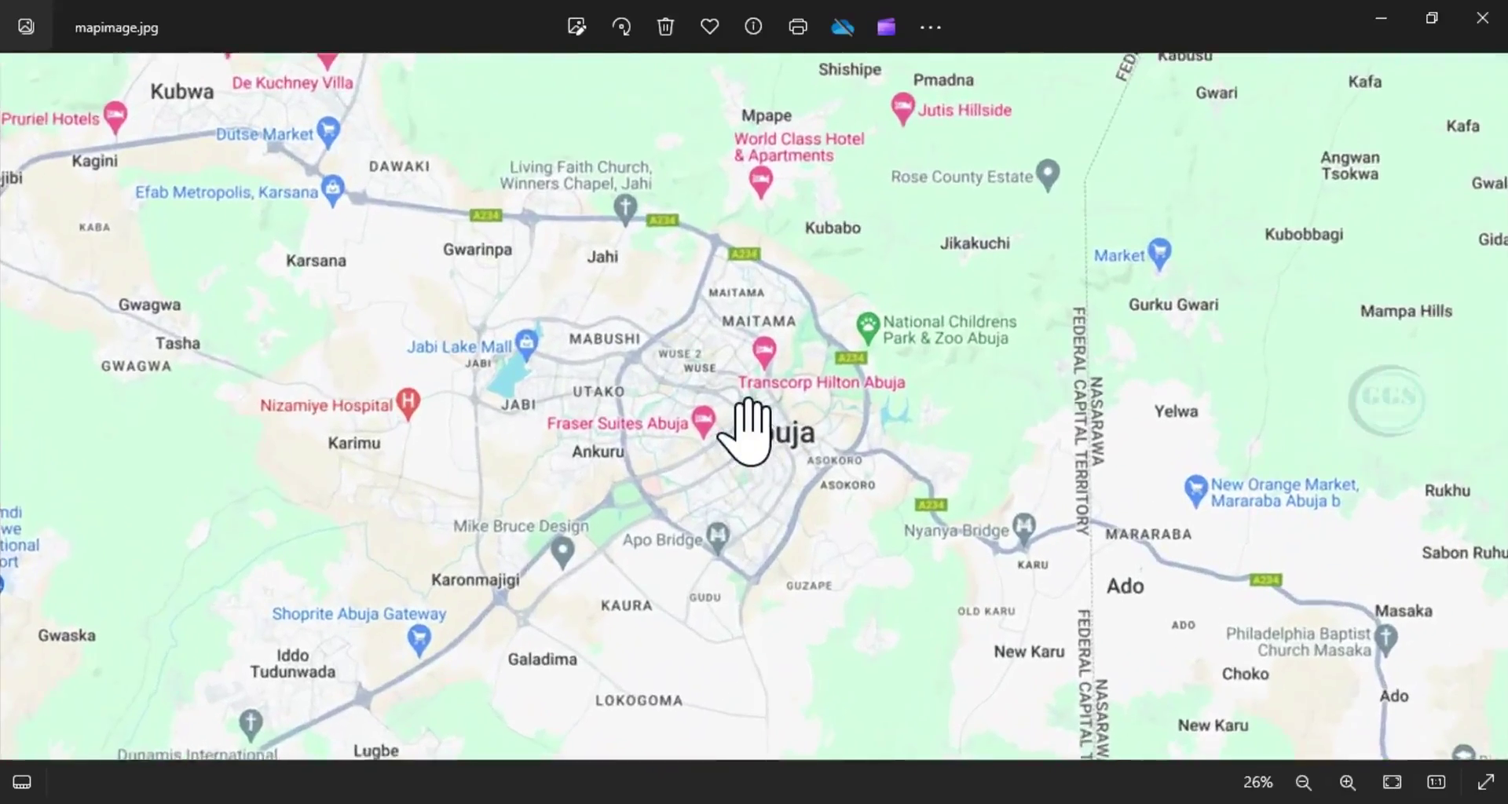
scroll(747, 428, "up", 5)
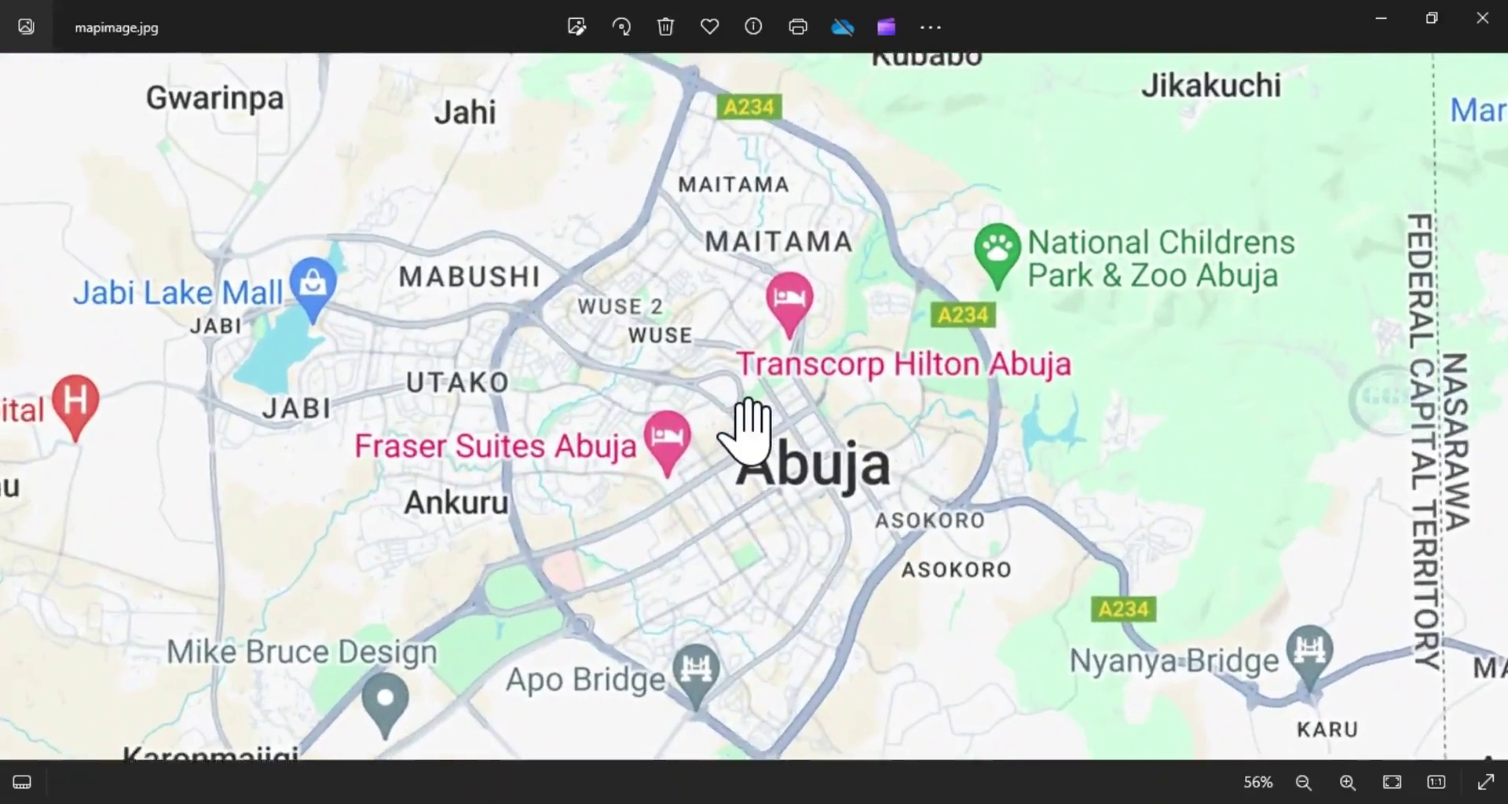
scroll(890, 430, "down", 2)
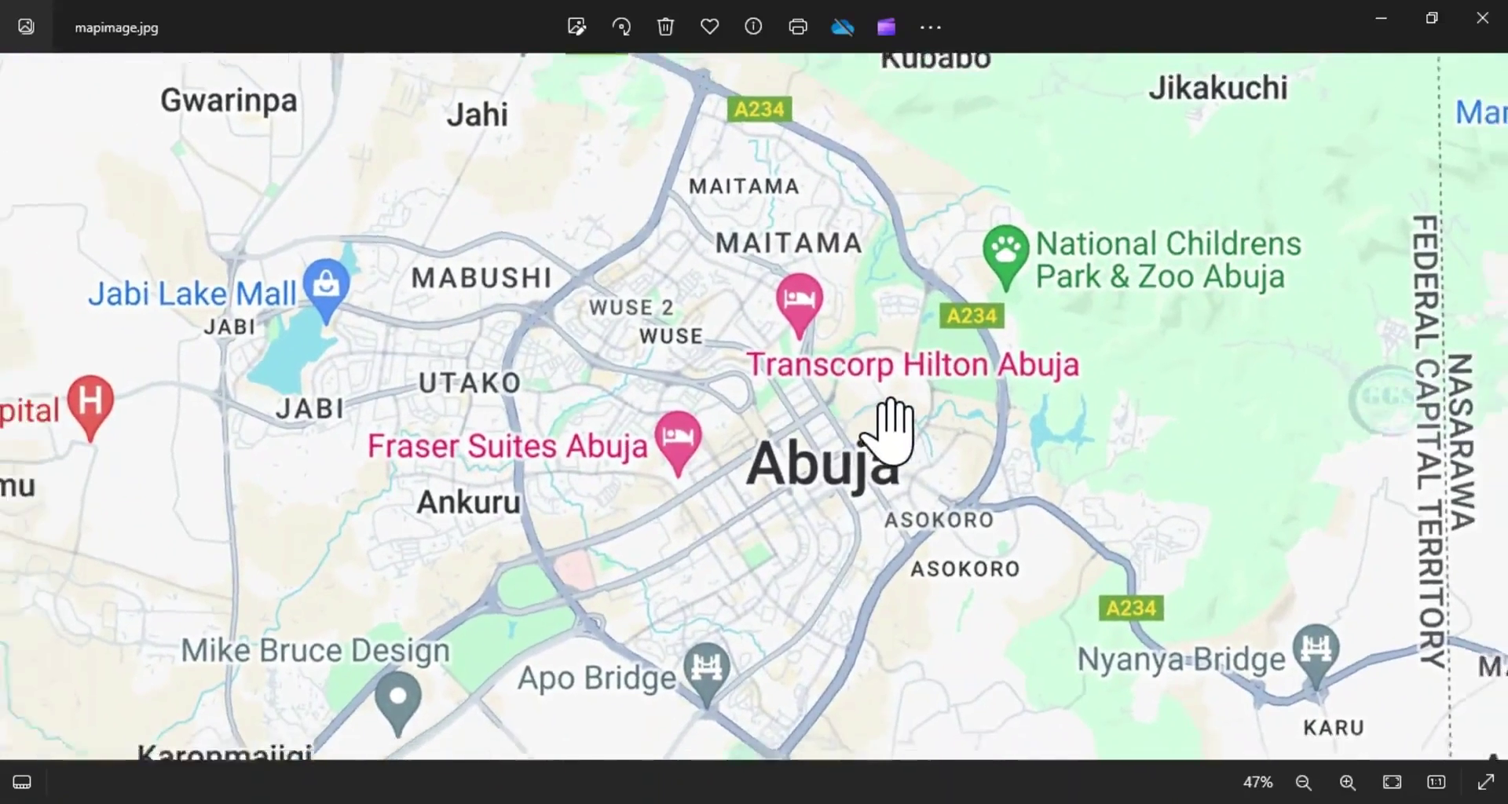
scroll(890, 430, "down", 1)
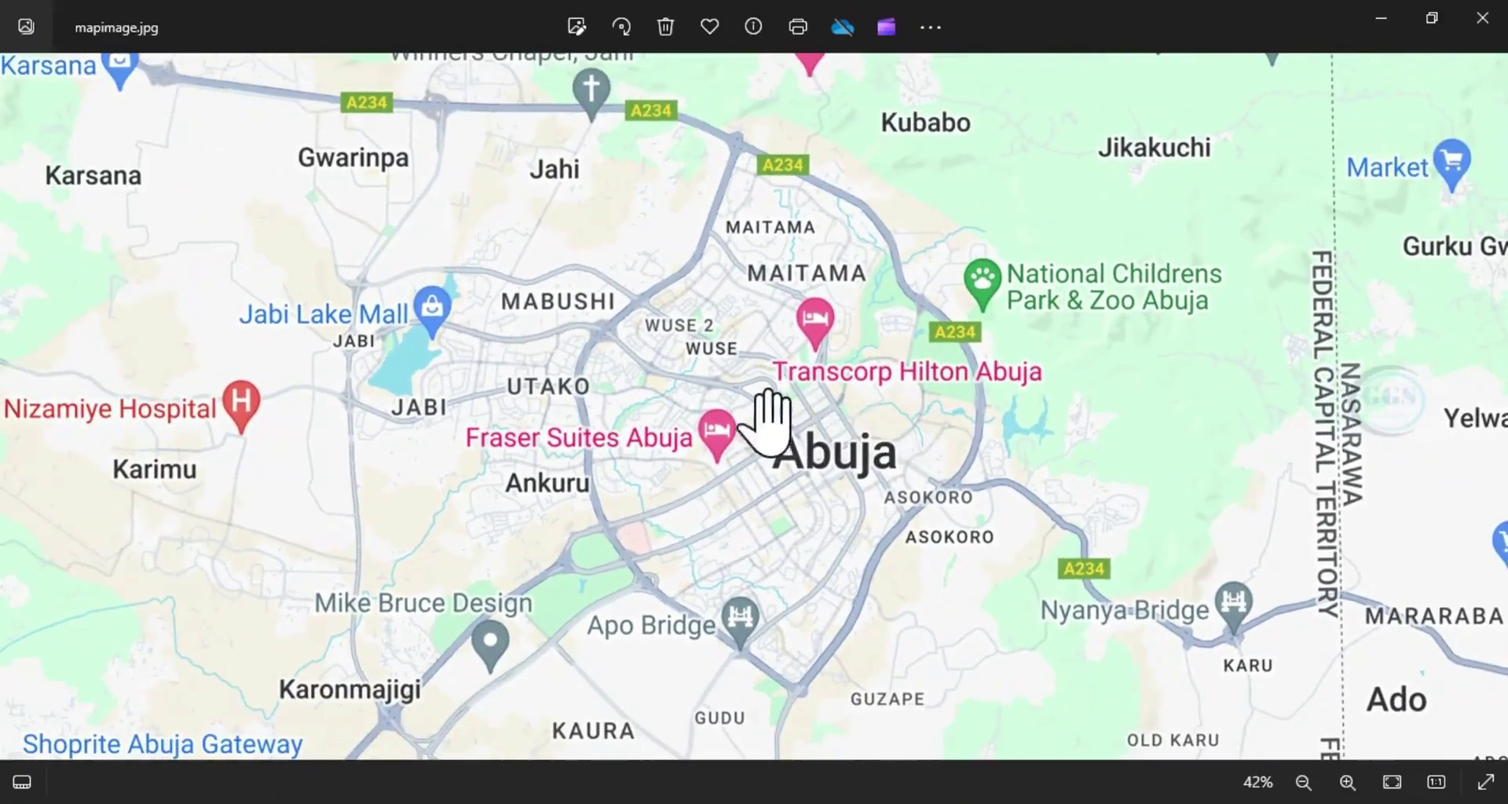
scroll(707, 424, "down", 4)
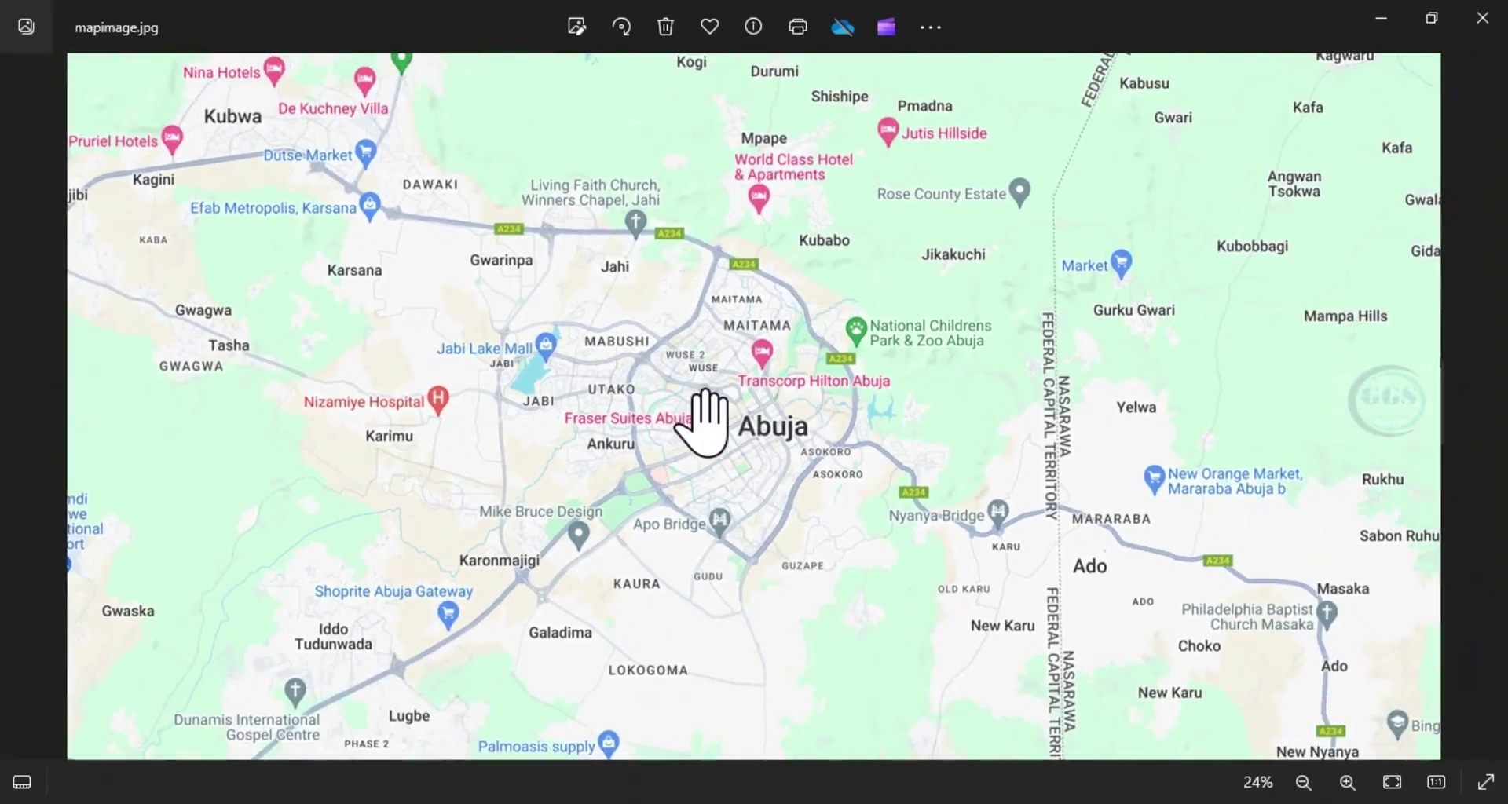
scroll(746, 409, "down", 1)
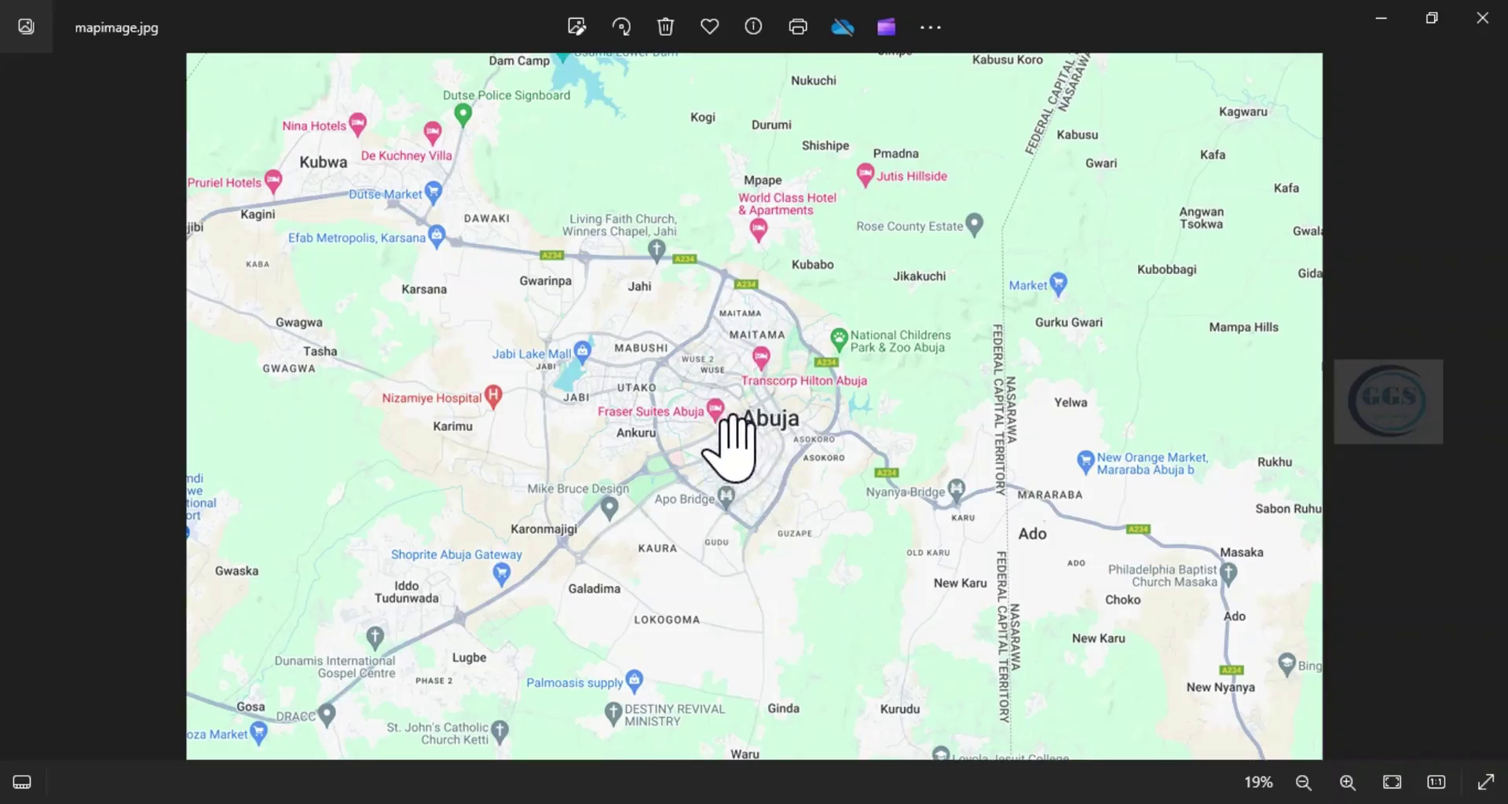
scroll(727, 444, "up", 3)
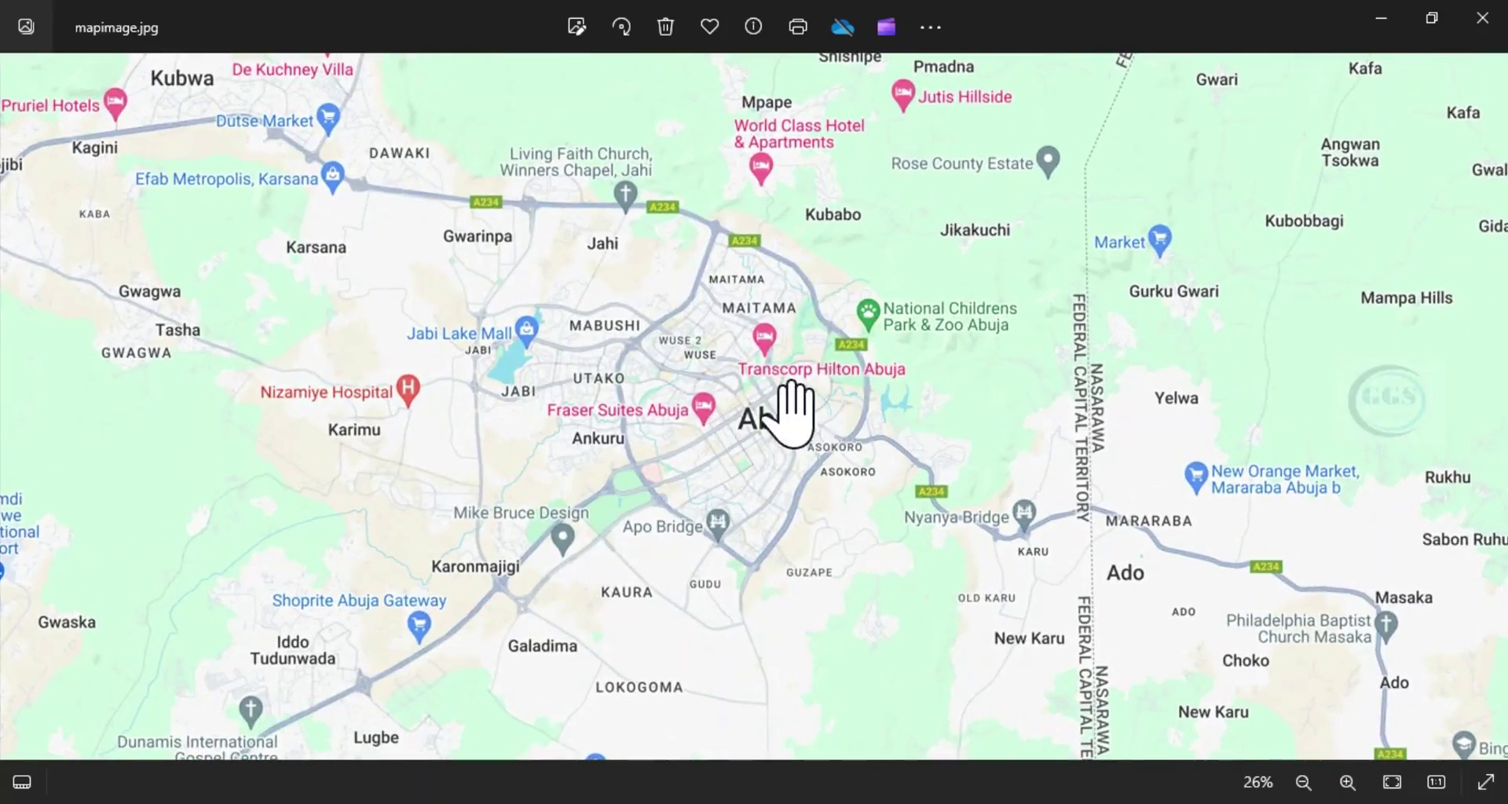
scroll(785, 401, "down", 3)
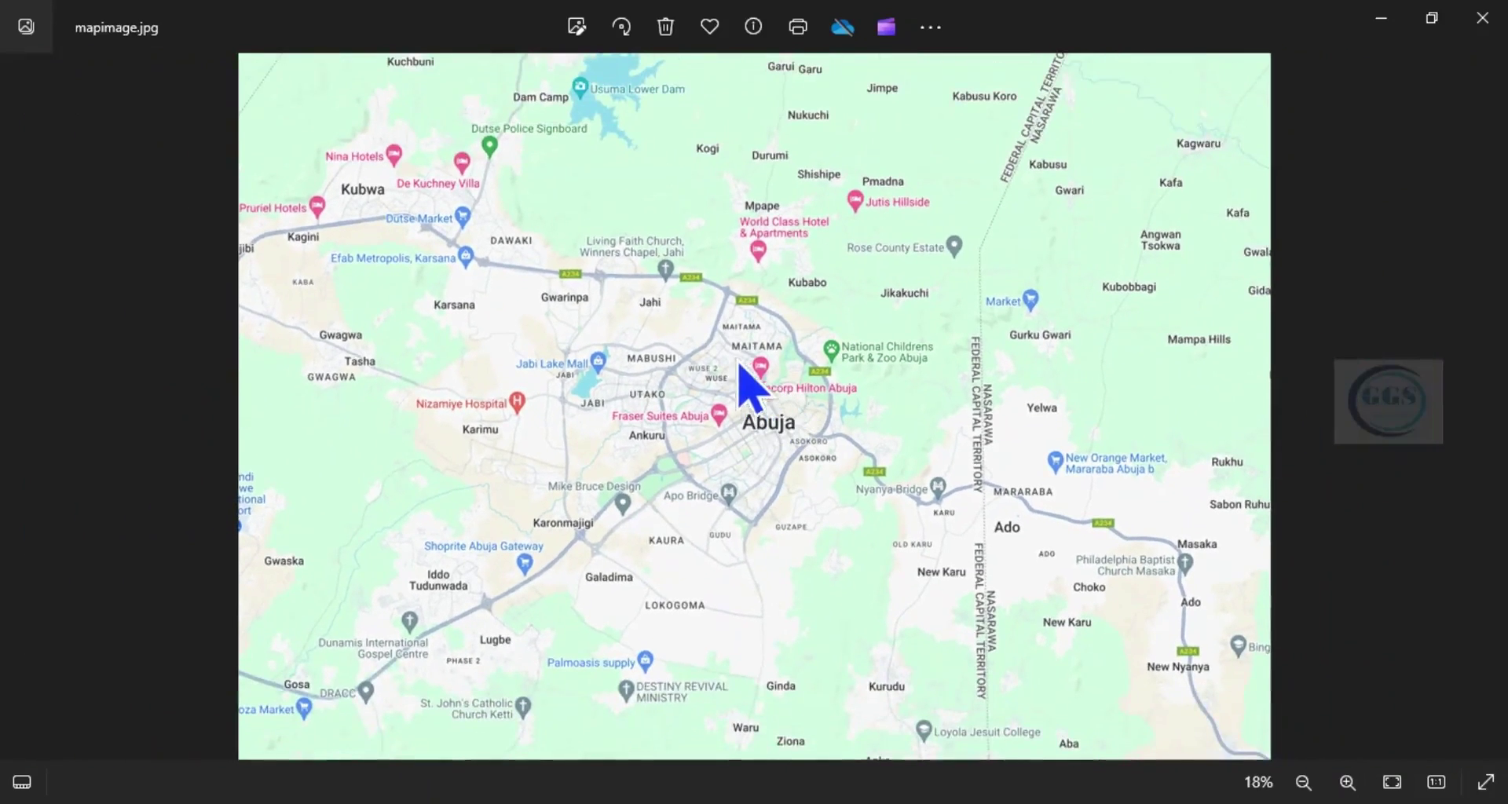